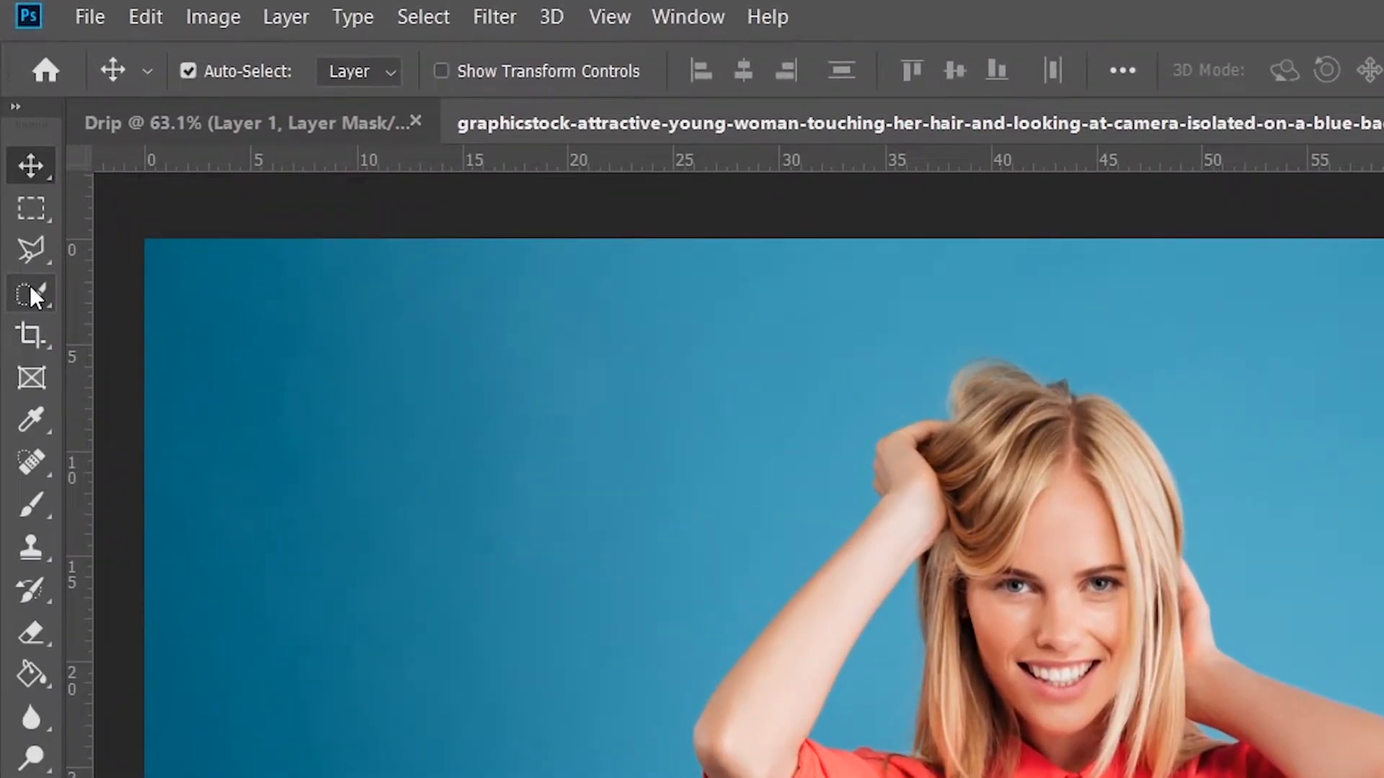
# - With the Quick Selection tool at a 10 px brush size, select the woman's hair and the raised hand and arm beside it
pyautogui.click(29, 284)
pyautogui.click(136, 287)
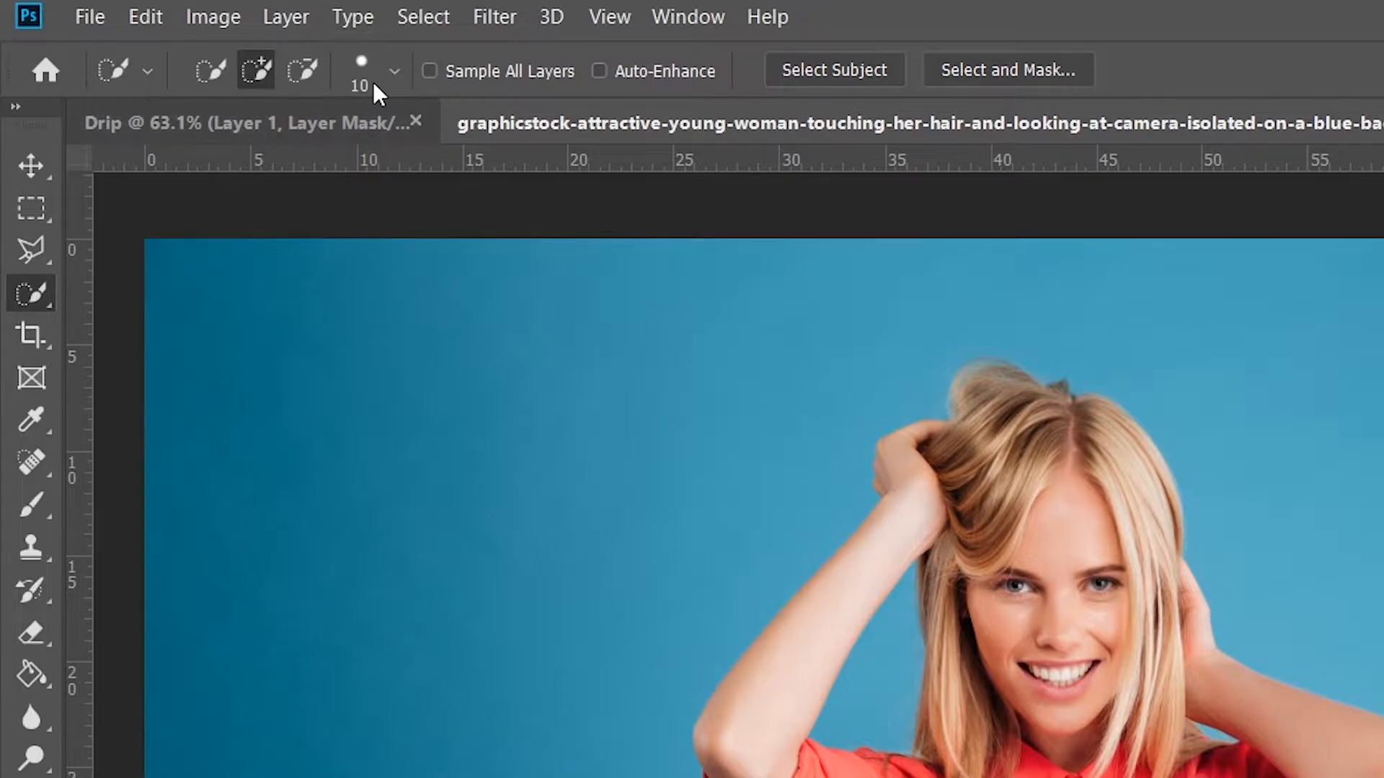
pyautogui.click(390, 71)
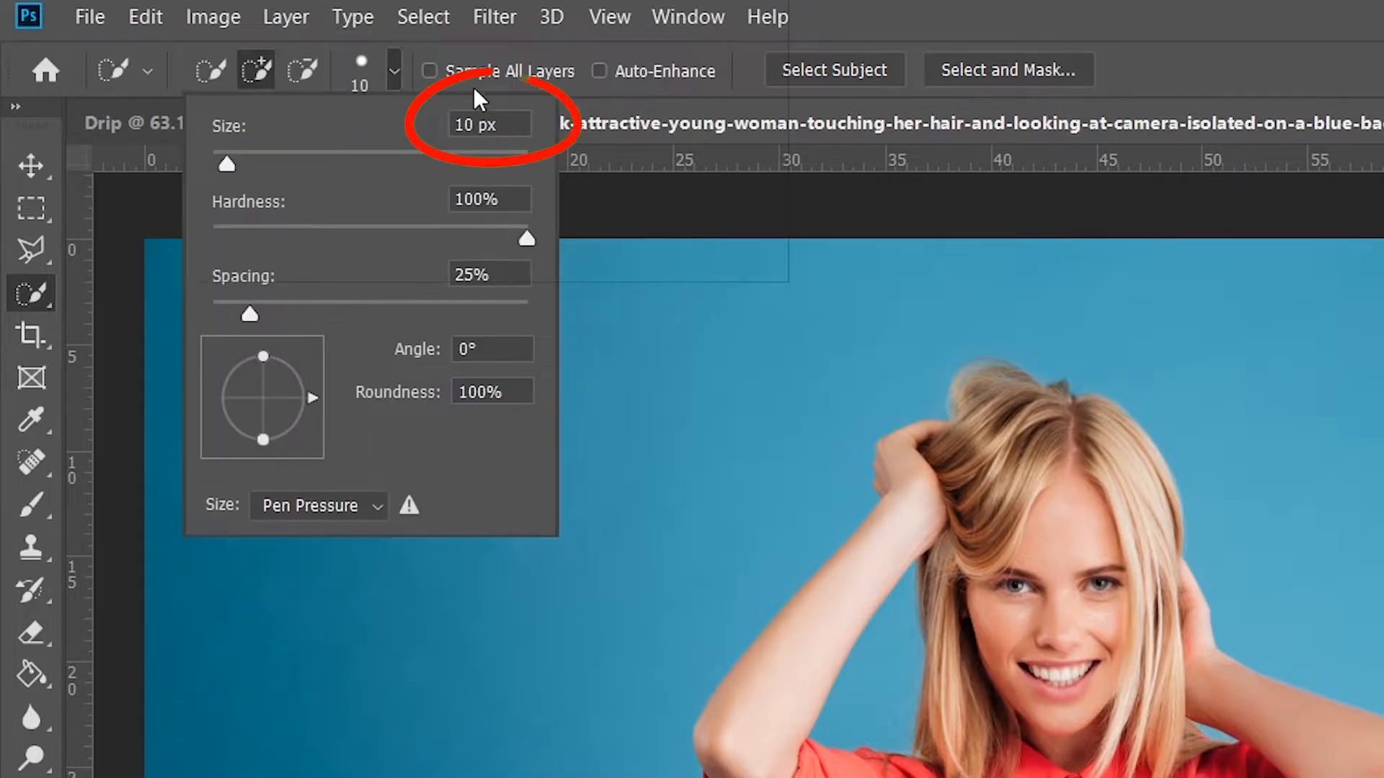
pyautogui.click(395, 71)
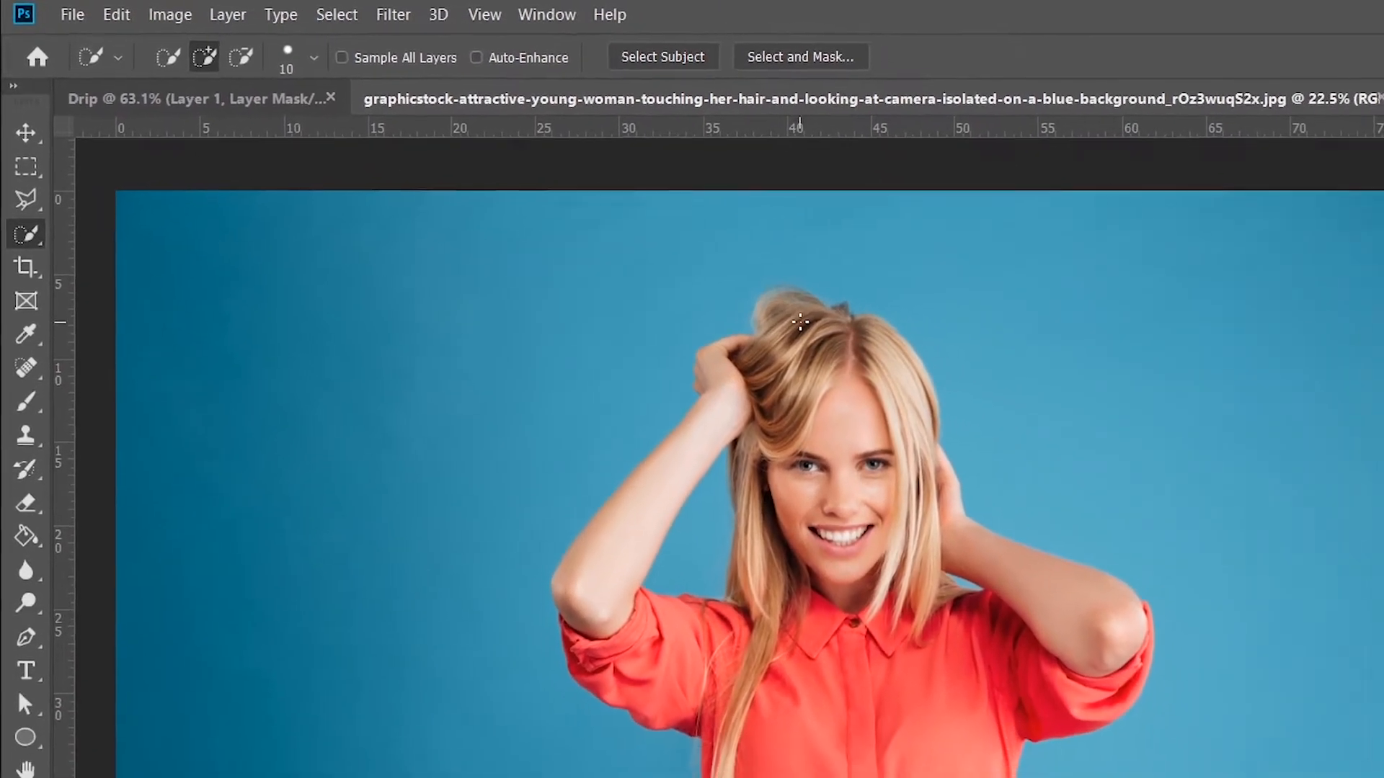
pyautogui.scroll(5, 804, 324)
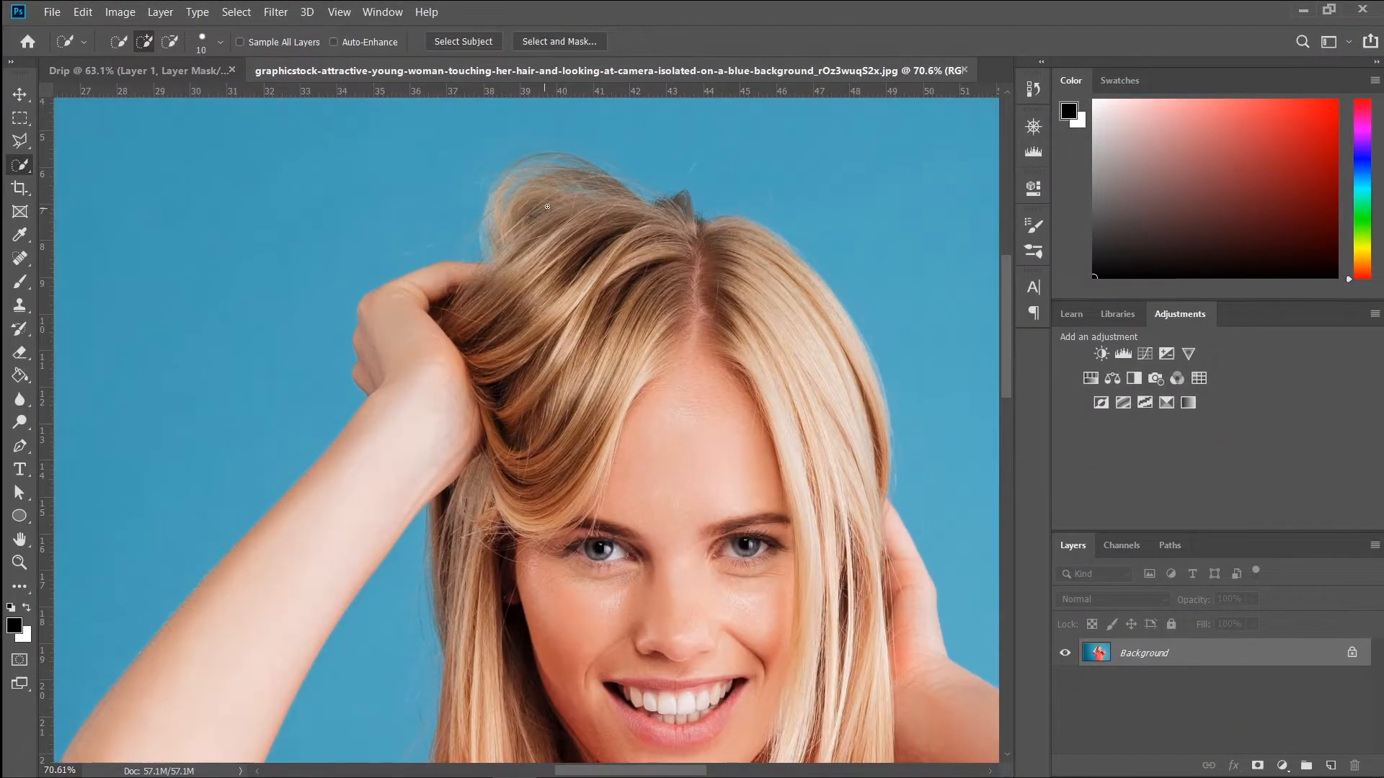
pyautogui.scroll(2, 544, 209)
pyautogui.moveTo(511, 153)
pyautogui.mouseDown()
pyautogui.moveTo(666, 281)
pyautogui.moveTo(746, 221)
pyautogui.moveTo(865, 339)
pyautogui.moveTo(930, 613)
pyautogui.mouseUp()
pyautogui.moveTo(661, 296)
pyautogui.mouseDown()
pyautogui.moveTo(593, 270)
pyautogui.moveTo(381, 469)
pyautogui.moveTo(490, 470)
pyautogui.mouseUp()
# - Extend the selection over the face, remaining hair, other arm and red dress to cover the whole woman
pyautogui.scroll(-2, 573, 445)
pyautogui.scroll(-5, 573, 444)
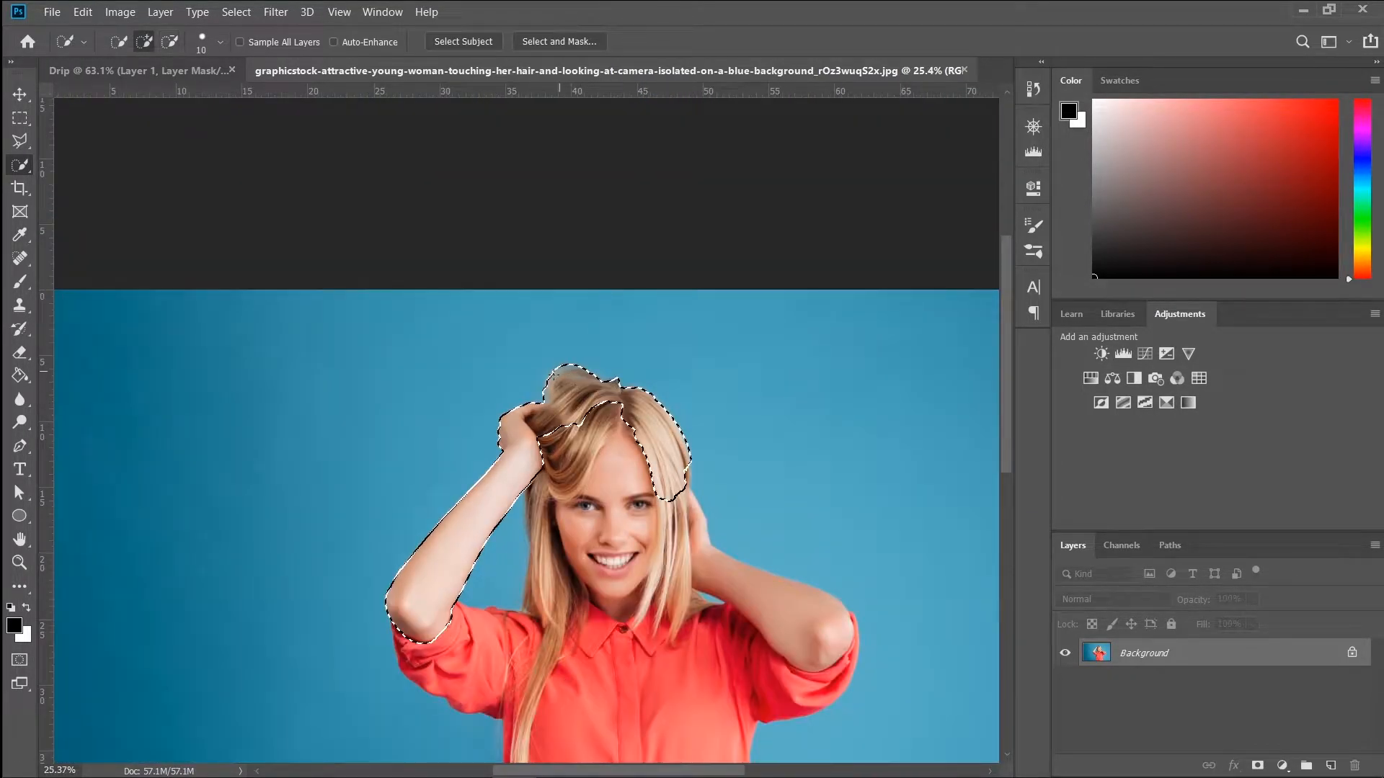
pyautogui.moveTo(537, 390)
pyautogui.mouseDown()
pyautogui.moveTo(663, 433)
pyautogui.moveTo(670, 490)
pyautogui.moveTo(569, 497)
pyautogui.moveTo(626, 685)
pyautogui.moveTo(660, 584)
pyautogui.moveTo(793, 598)
pyautogui.moveTo(839, 634)
pyautogui.mouseUp()
pyautogui.scroll(-1, 664, 592)
pyautogui.moveTo(654, 635); pyautogui.dragTo(642, 688)
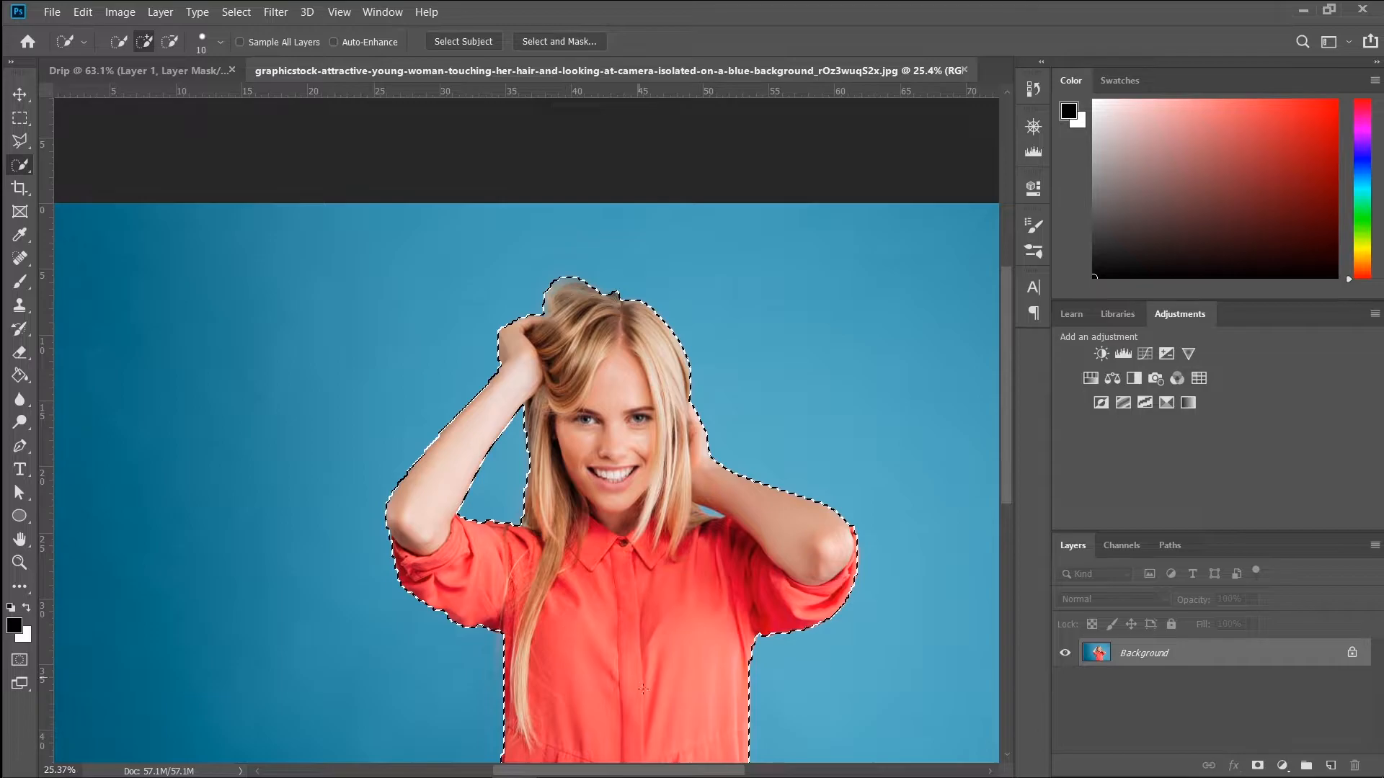
# - Subtract the small blue gap between the hair, shoulder and arm from the selection, and add a layer mask from it
pyautogui.scroll(5, 713, 515)
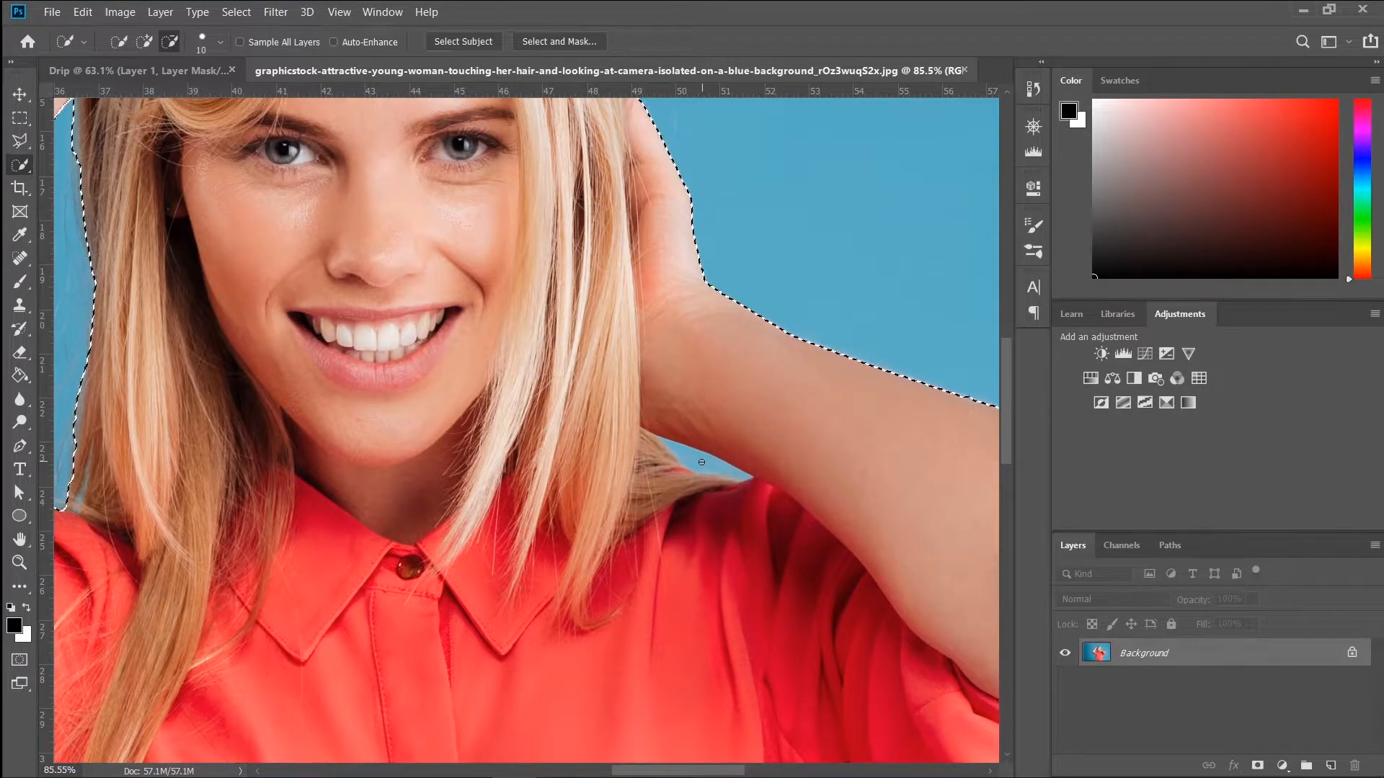
pyautogui.keyDown('alt'); pyautogui.click(702, 462); pyautogui.keyUp('alt')
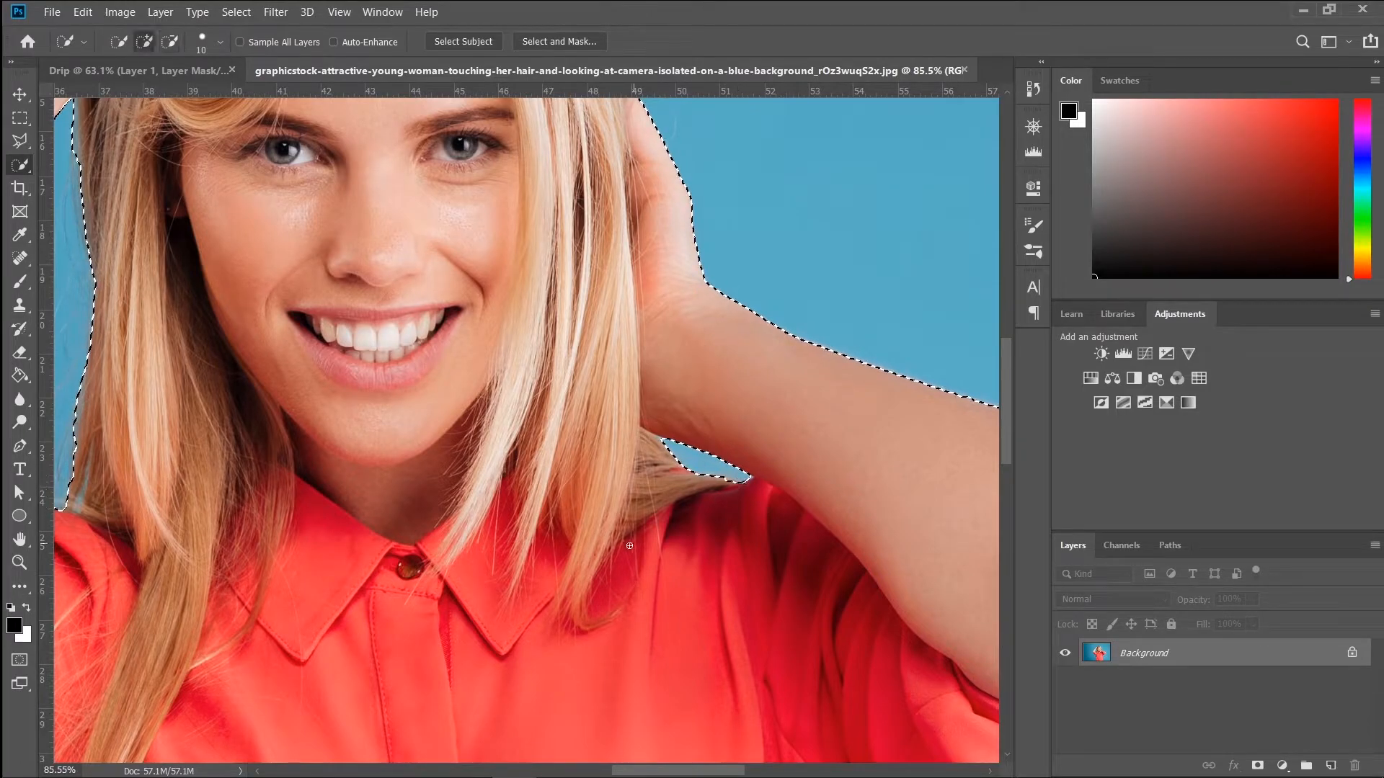
pyautogui.scroll(-6, 619, 528)
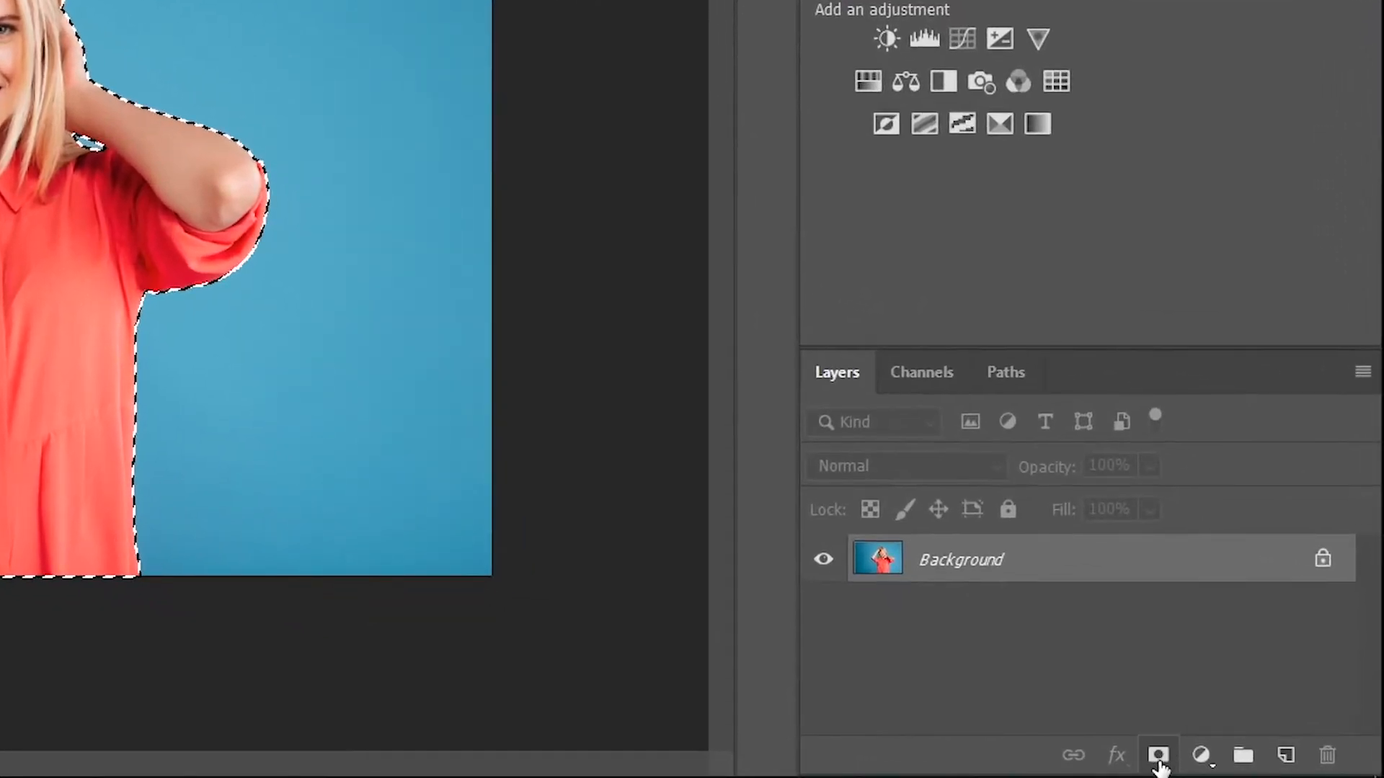
pyautogui.click(1158, 757)
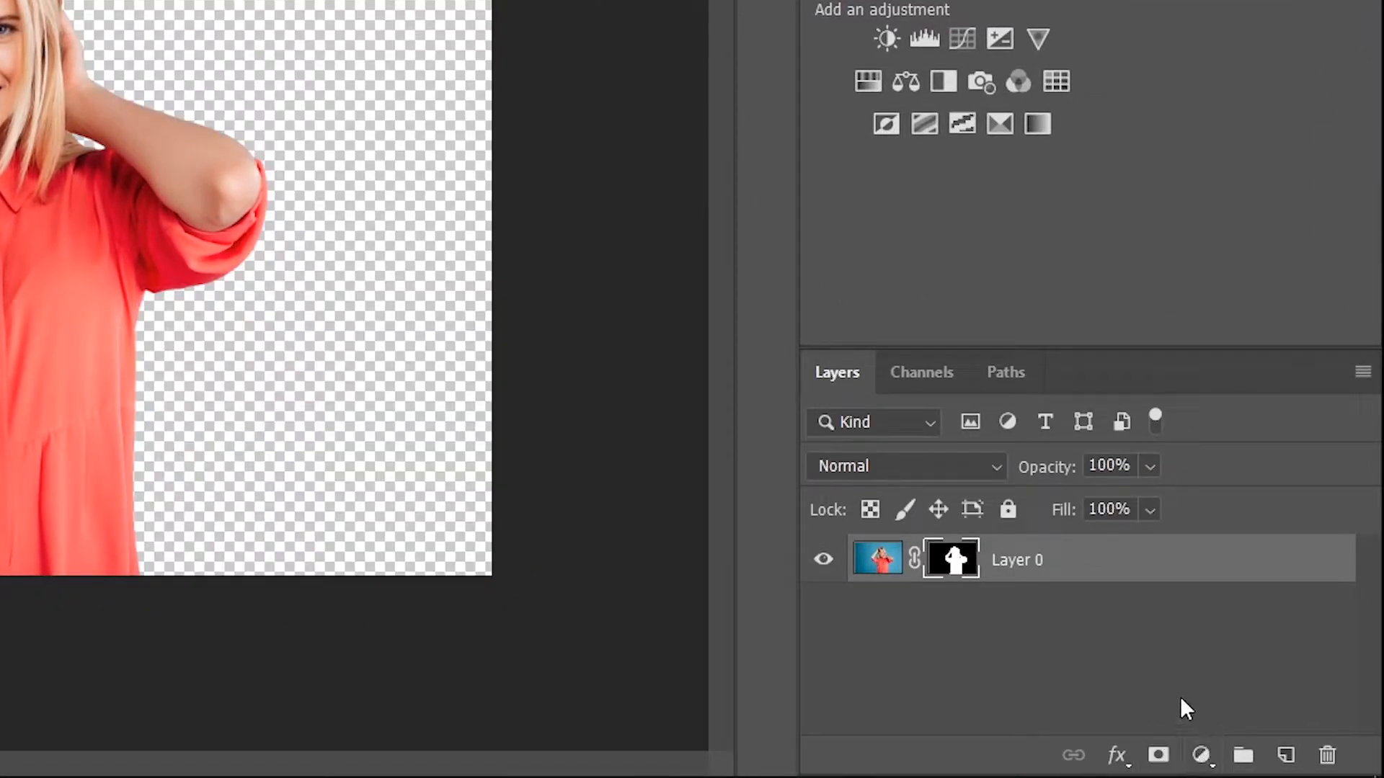
# - Add a black (000000) Solid Color fill layer and place it beneath the masked woman's layer
pyautogui.click(1202, 755)
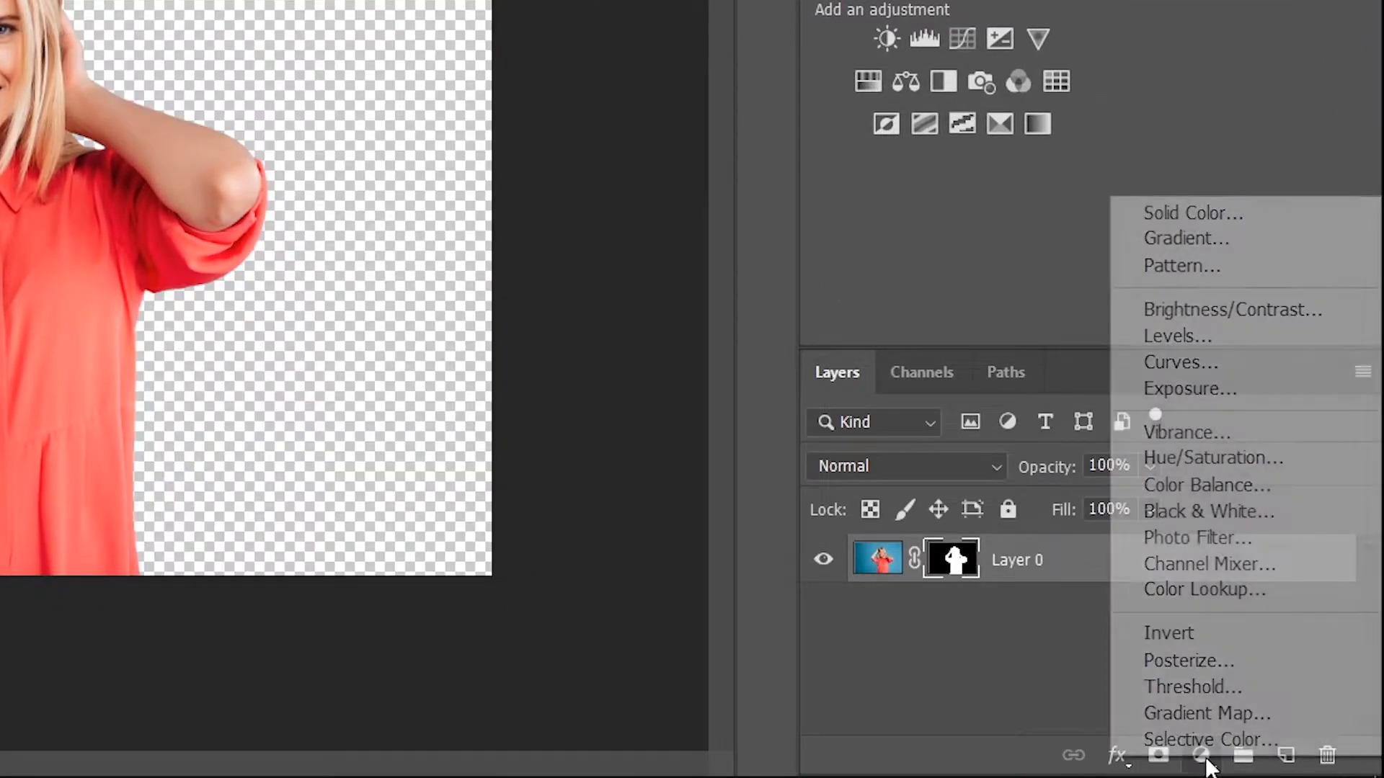
pyautogui.click(1305, 208)
pyautogui.click(929, 561)
pyautogui.click(1135, 293)
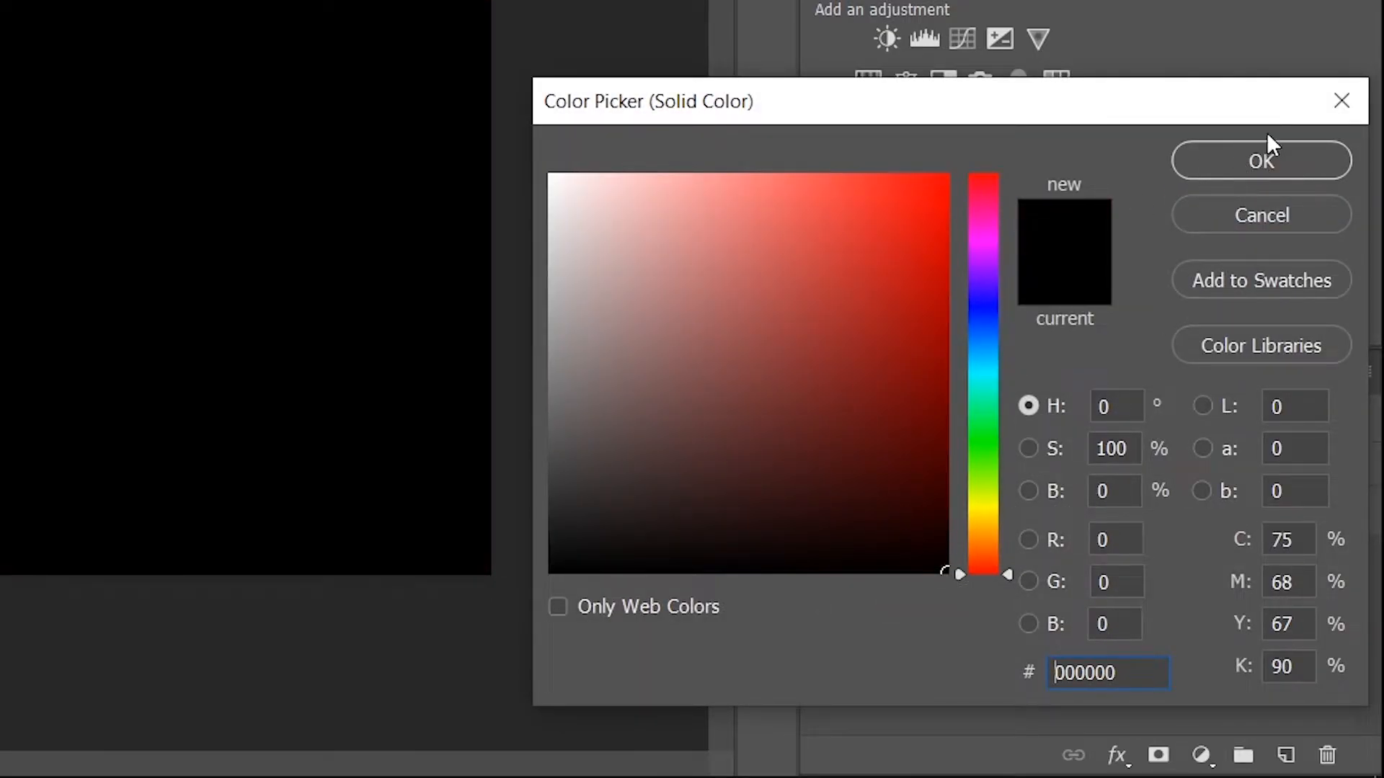
pyautogui.click(1284, 161)
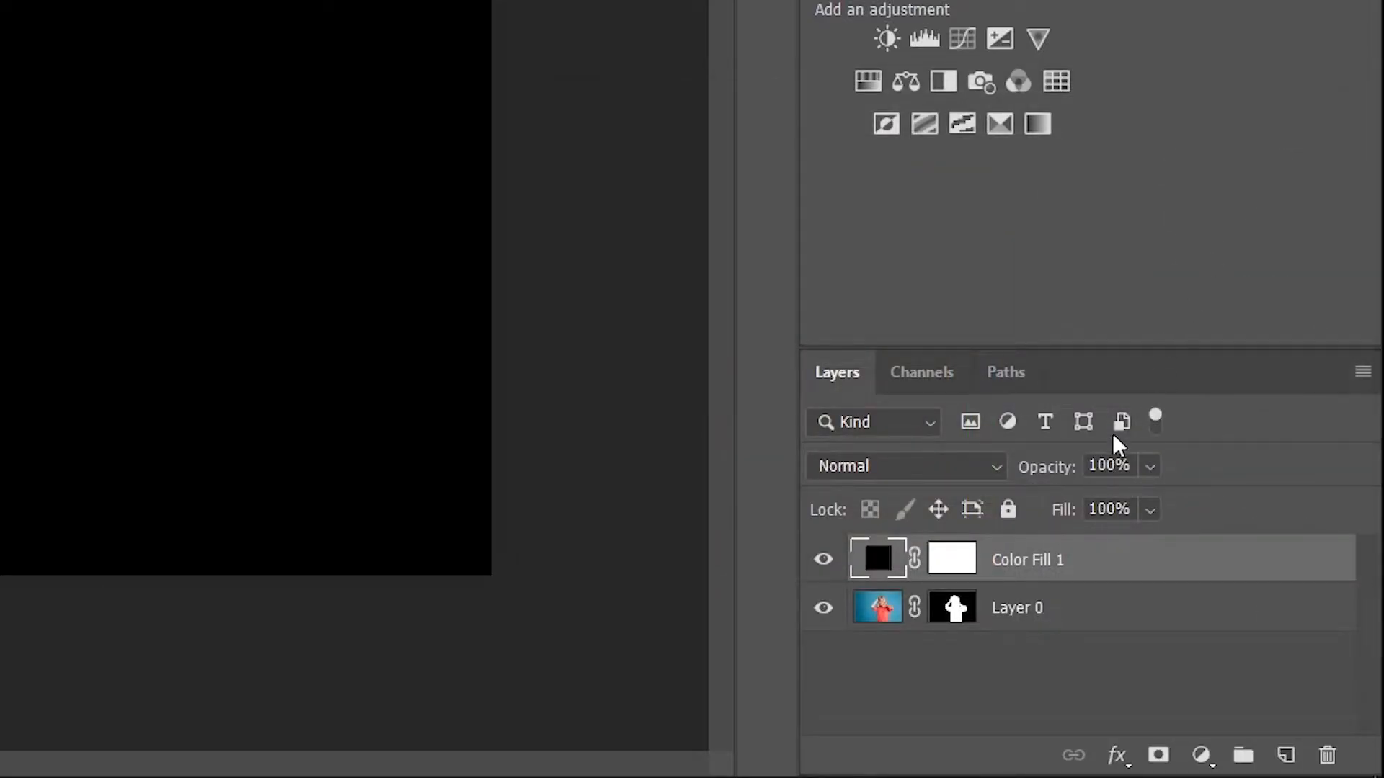
pyautogui.moveTo(1064, 549); pyautogui.dragTo(1085, 636)
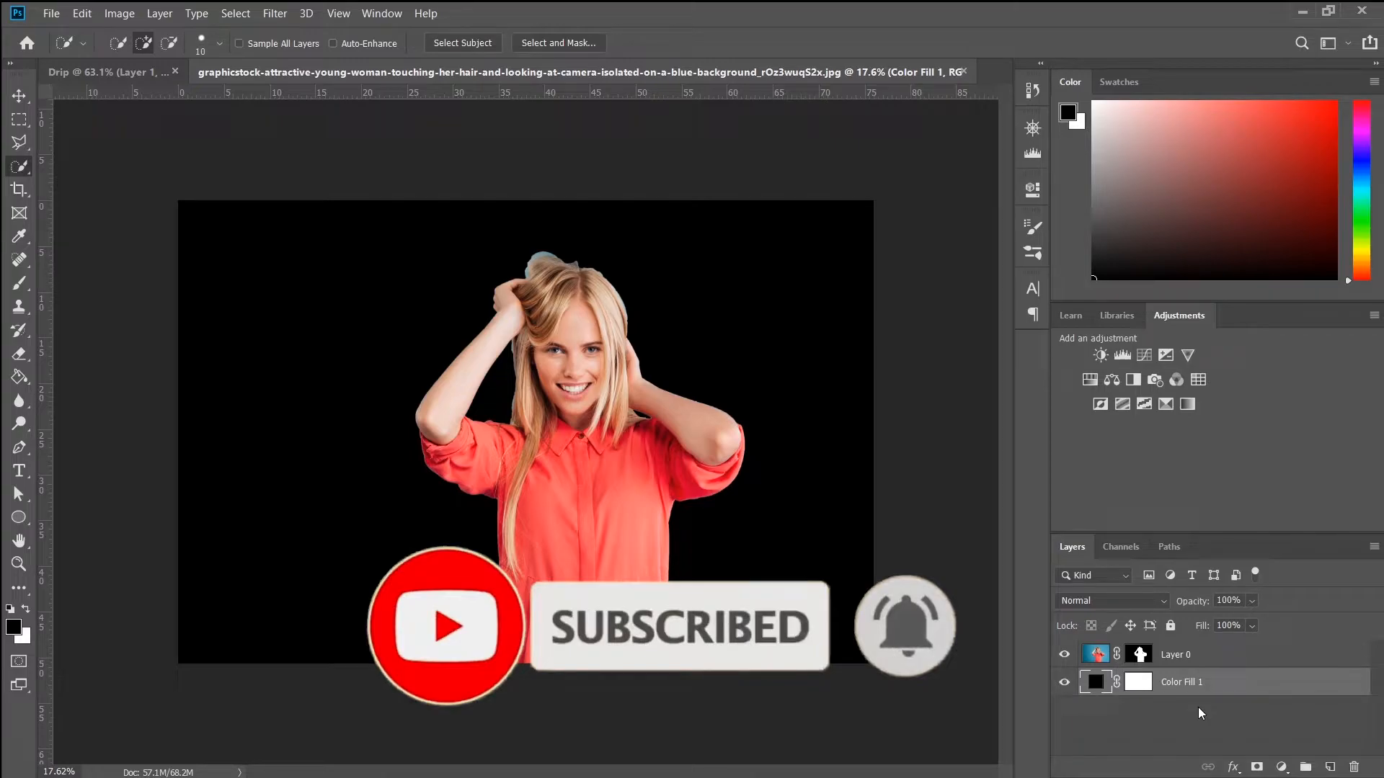
# - Select the layer mask on Layer 0 and open it in Select and Mask
pyautogui.click(1140, 654)
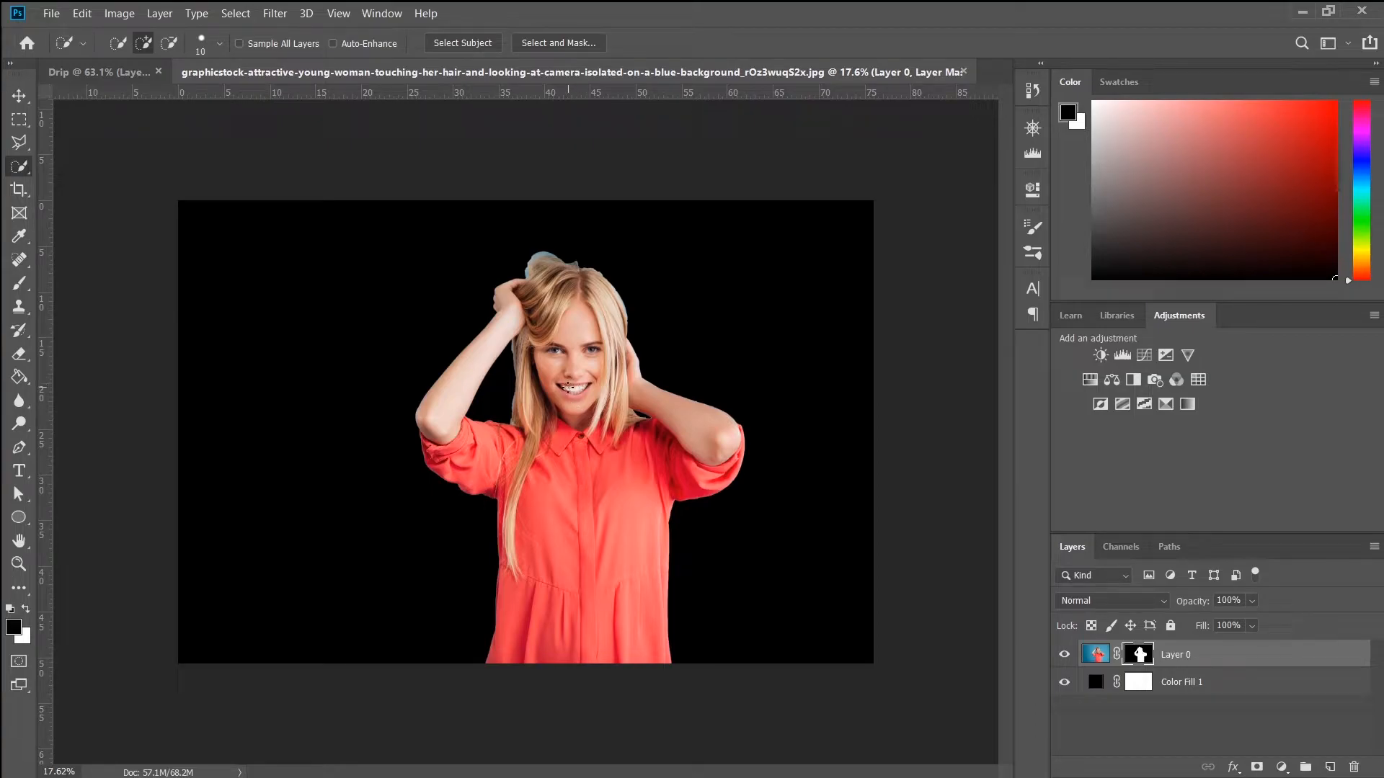
pyautogui.scroll(5, 519, 219)
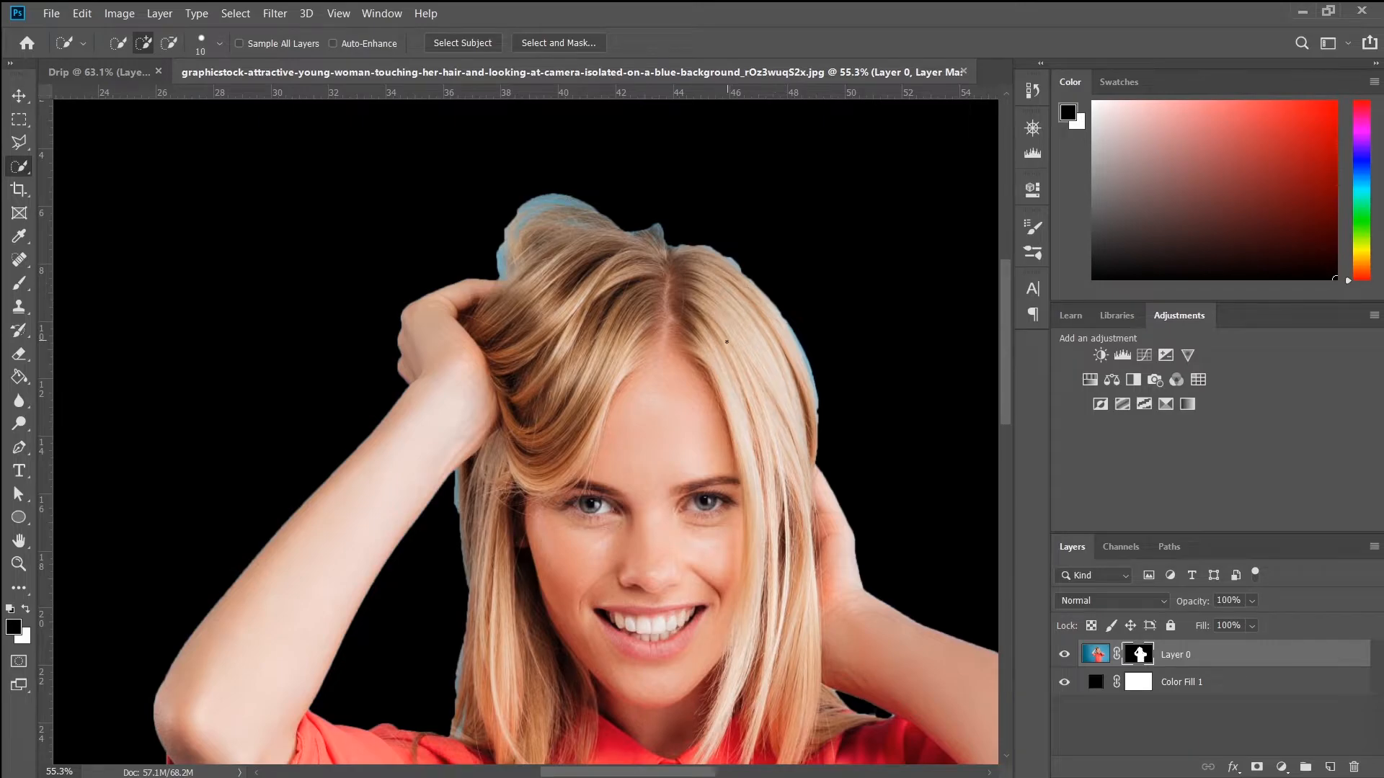
pyautogui.scroll(-5, 726, 342)
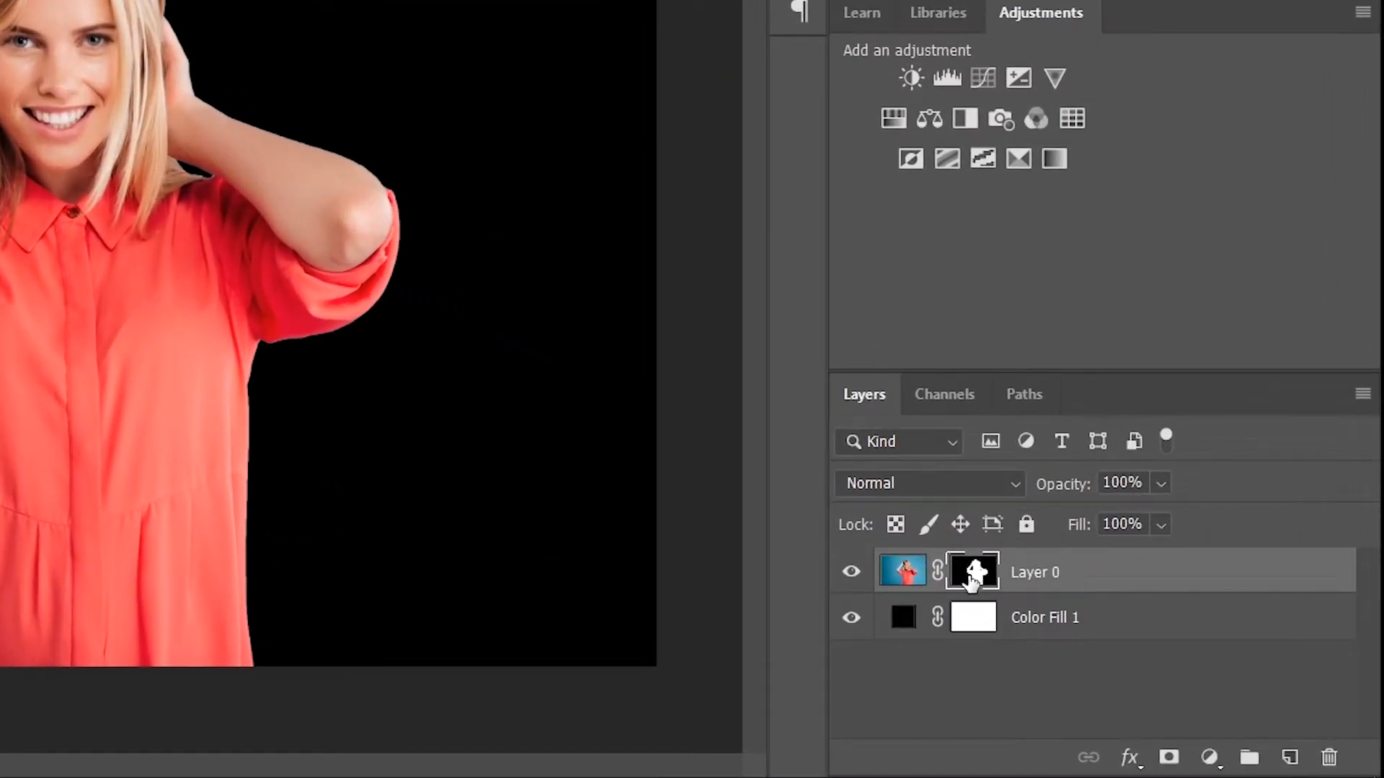
pyautogui.rightClick(968, 574)
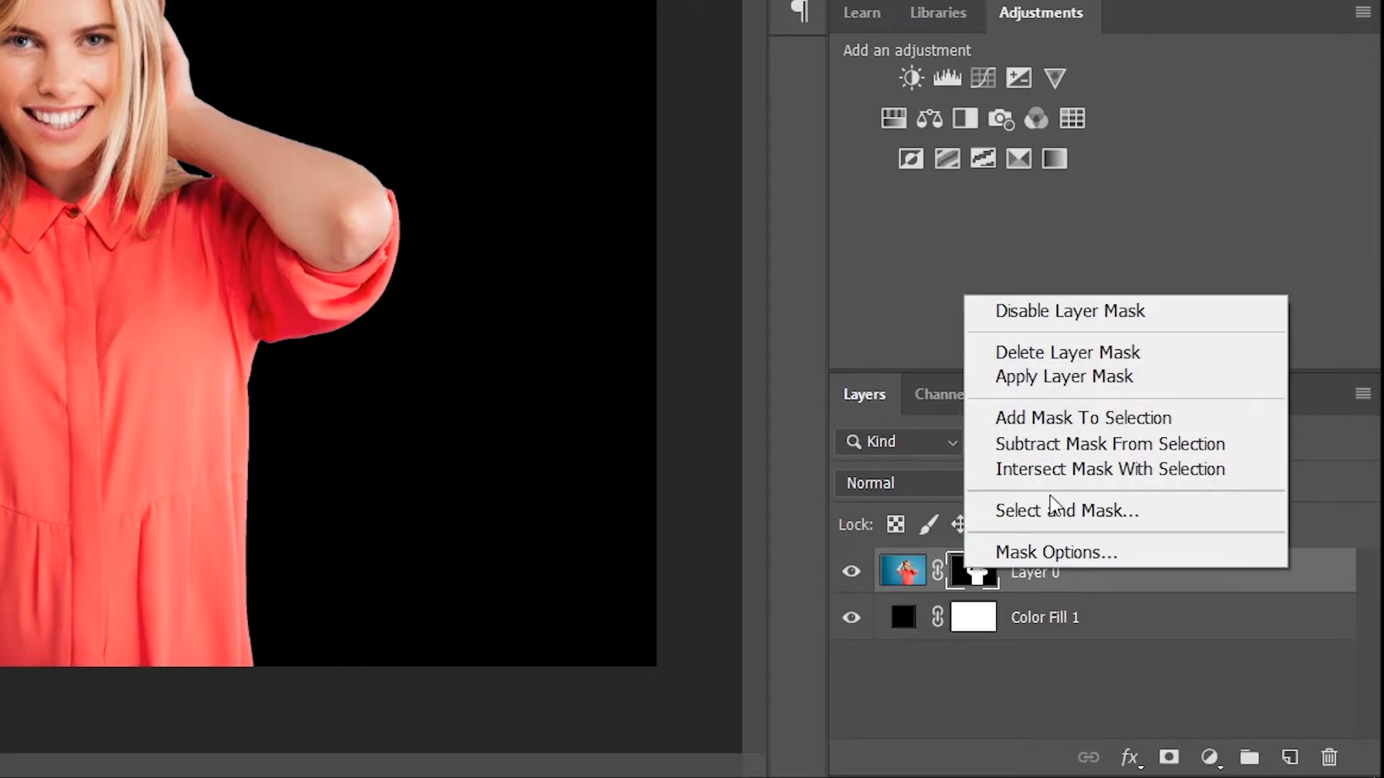
pyautogui.click(1066, 510)
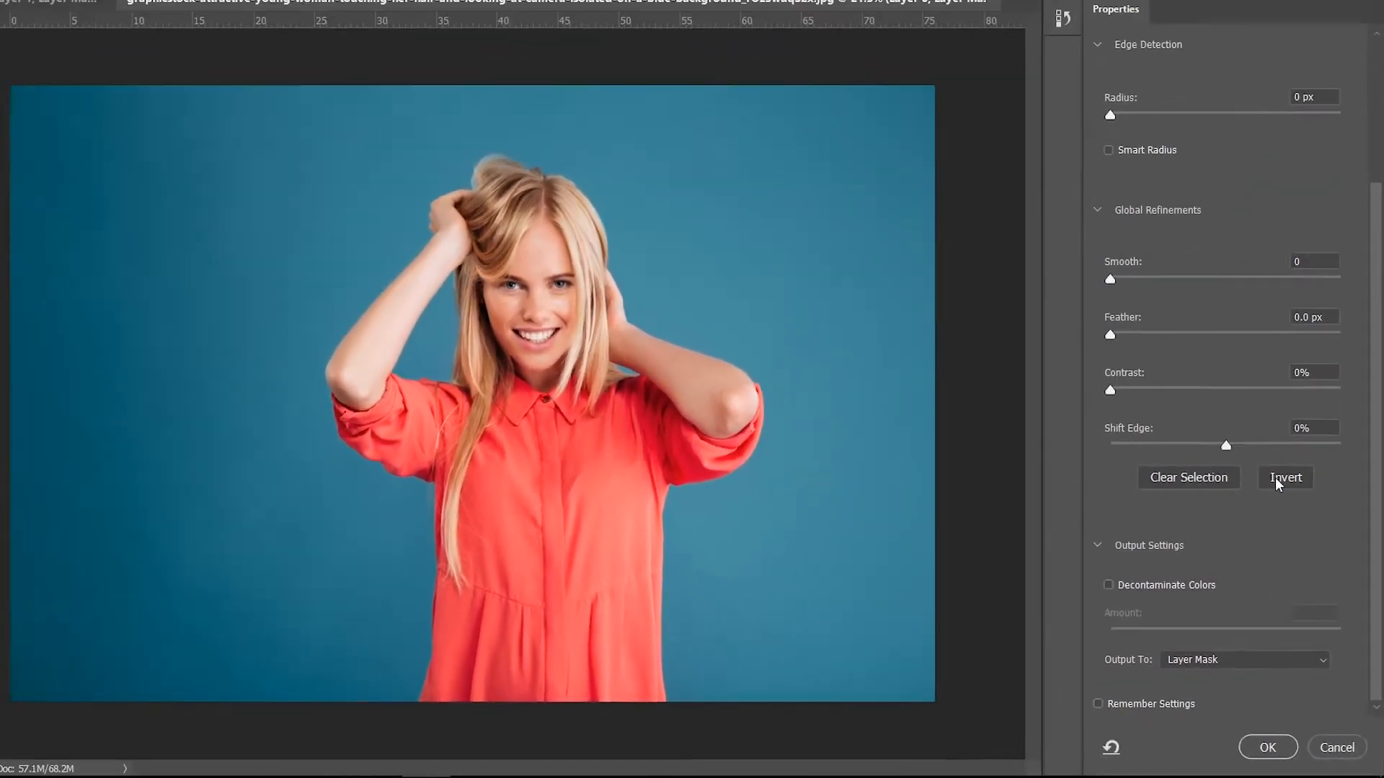
# - Invert the selection in Select and Mask and invert it back to the woman
pyautogui.click(1276, 479)
pyautogui.scroll(5, 528, 216)
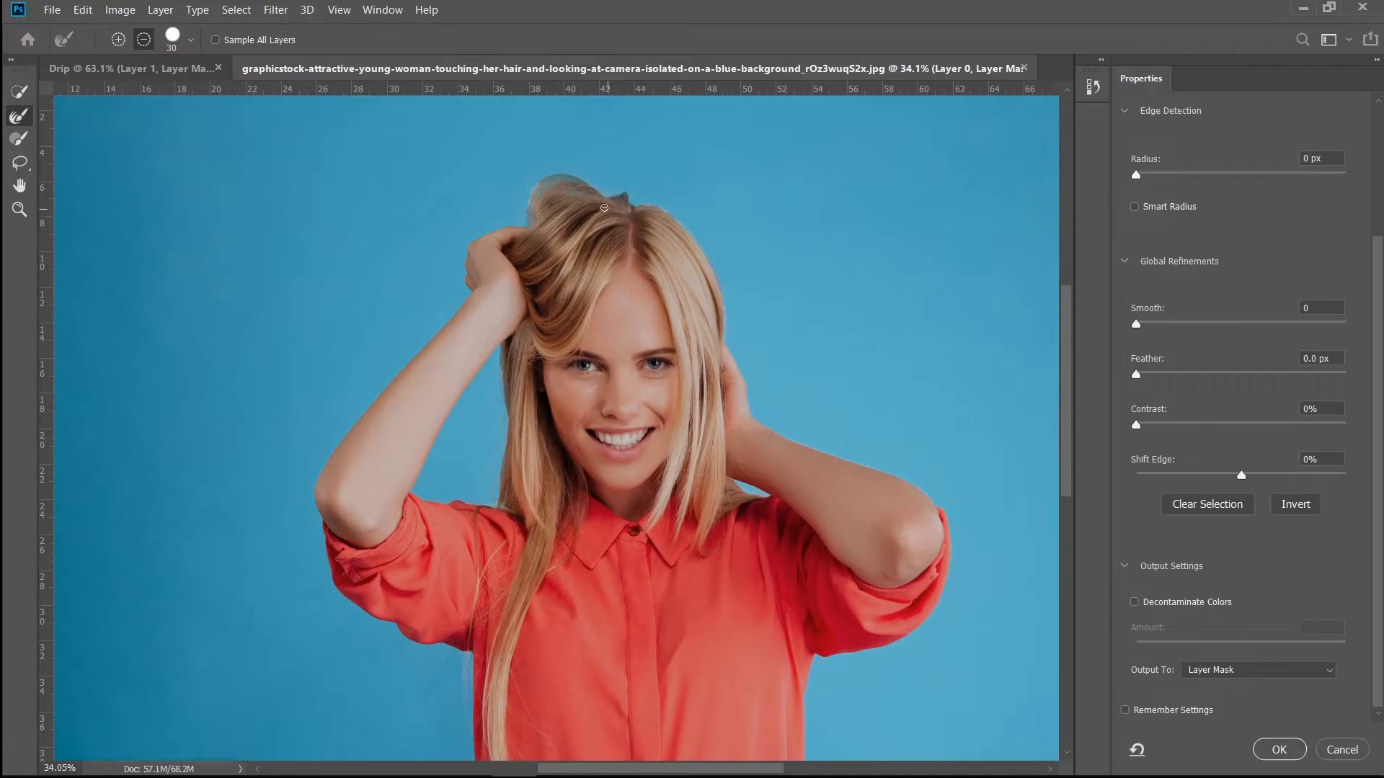
pyautogui.click(1290, 508)
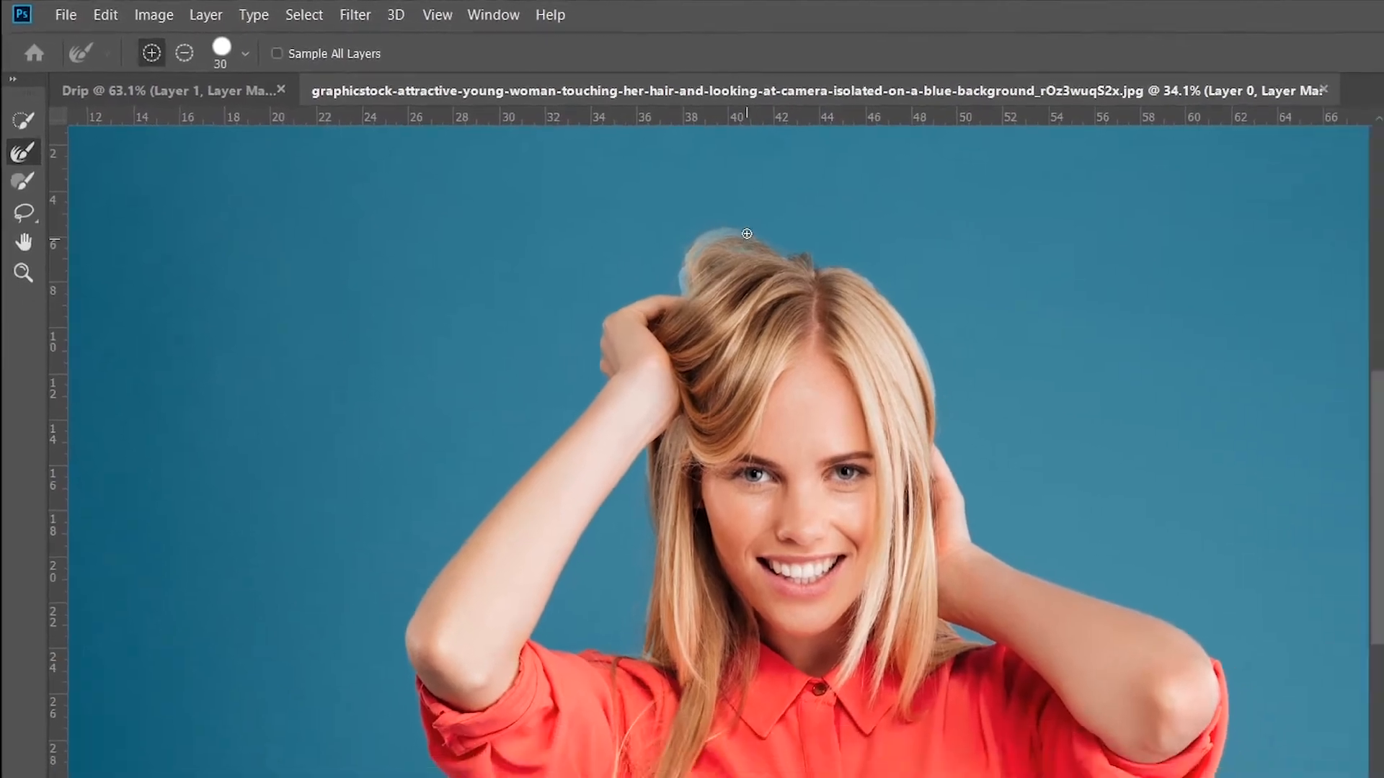
# - Paint along the hair outline on the crown and sides of the head with the Refine Edge Brush at size 30
pyautogui.scroll(7, 1012, 302)
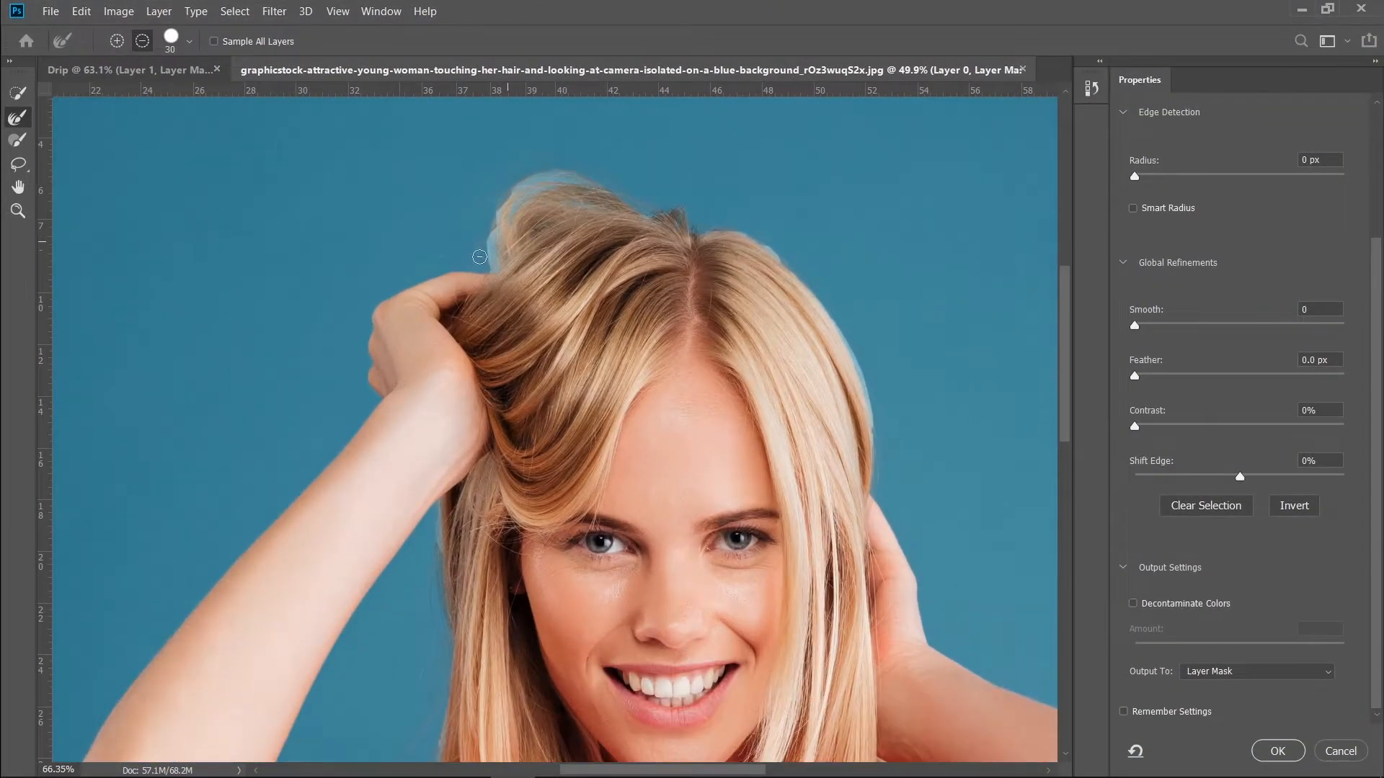
pyautogui.scroll(1, 482, 258)
pyautogui.moveTo(488, 261)
pyautogui.mouseDown()
pyautogui.moveTo(512, 188)
pyautogui.moveTo(557, 160)
pyautogui.mouseUp()
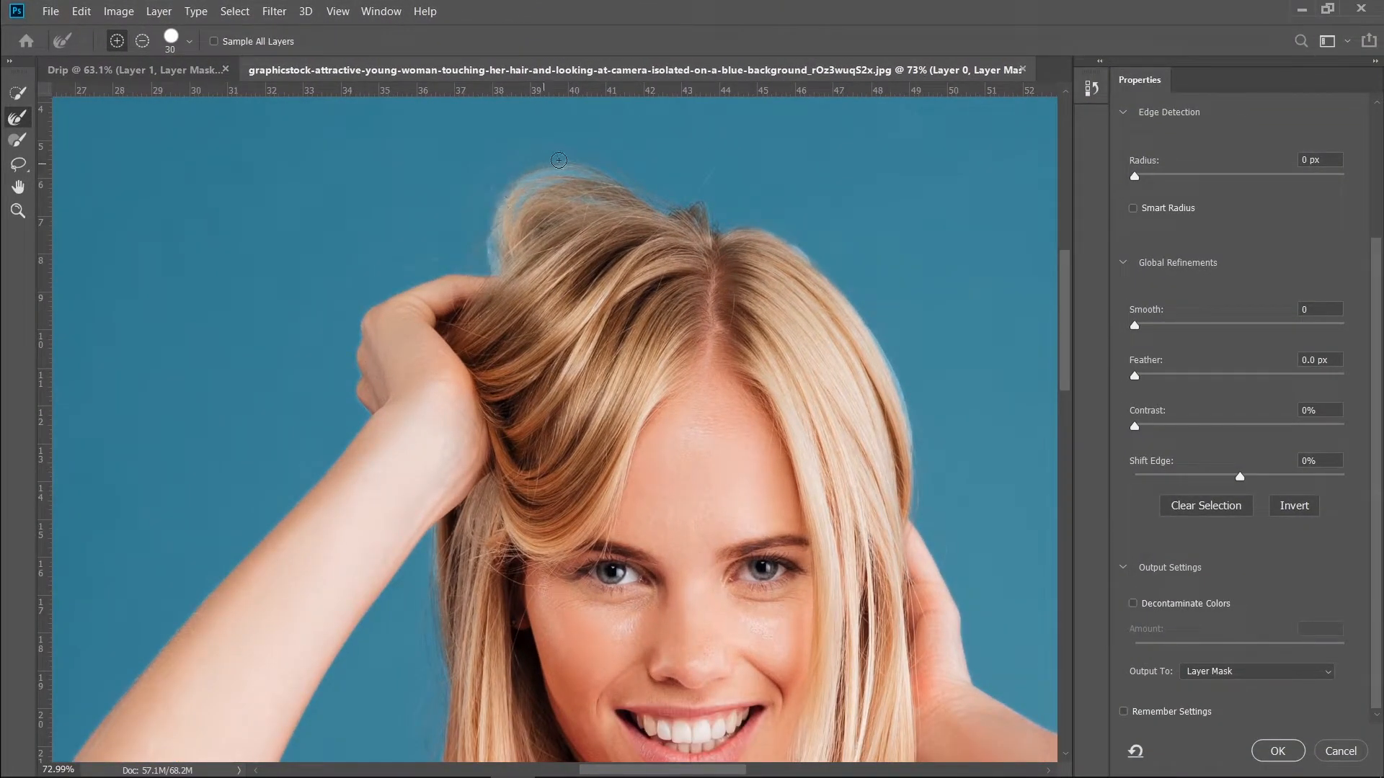
pyautogui.moveTo(742, 237)
pyautogui.mouseDown()
pyautogui.moveTo(769, 229)
pyautogui.moveTo(864, 323)
pyautogui.moveTo(910, 402)
pyautogui.moveTo(928, 485)
pyautogui.moveTo(916, 481)
pyautogui.moveTo(903, 382)
pyautogui.mouseUp()
pyautogui.moveTo(919, 508)
pyautogui.mouseDown()
pyautogui.moveTo(800, 265)
pyautogui.moveTo(717, 226)
pyautogui.mouseUp()
pyautogui.moveTo(607, 196)
pyautogui.mouseDown()
pyautogui.moveTo(552, 182)
pyautogui.moveTo(518, 202)
pyautogui.mouseUp()
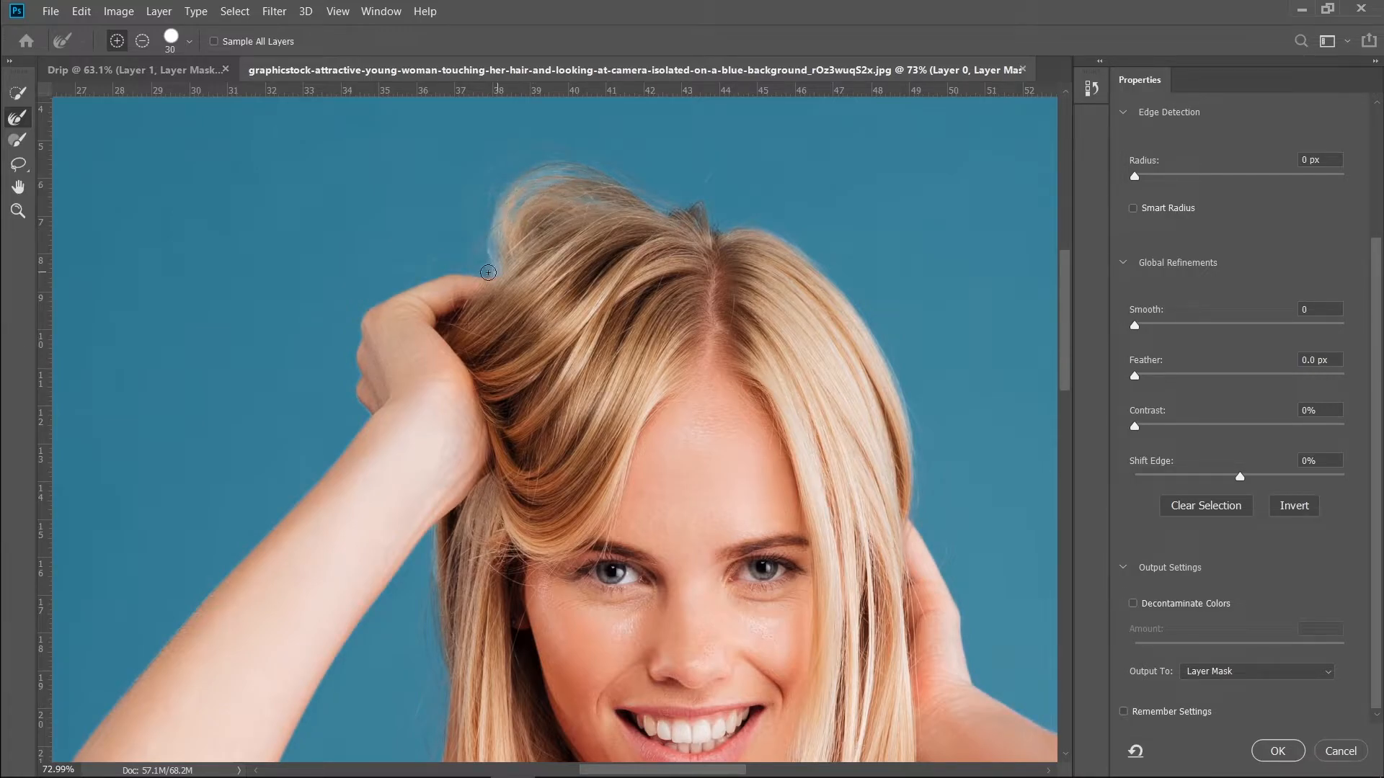
# - Refine the edges of the lower hair strands near the shoulders and touch up the wisps at the crown
pyautogui.scroll(-3, 462, 457)
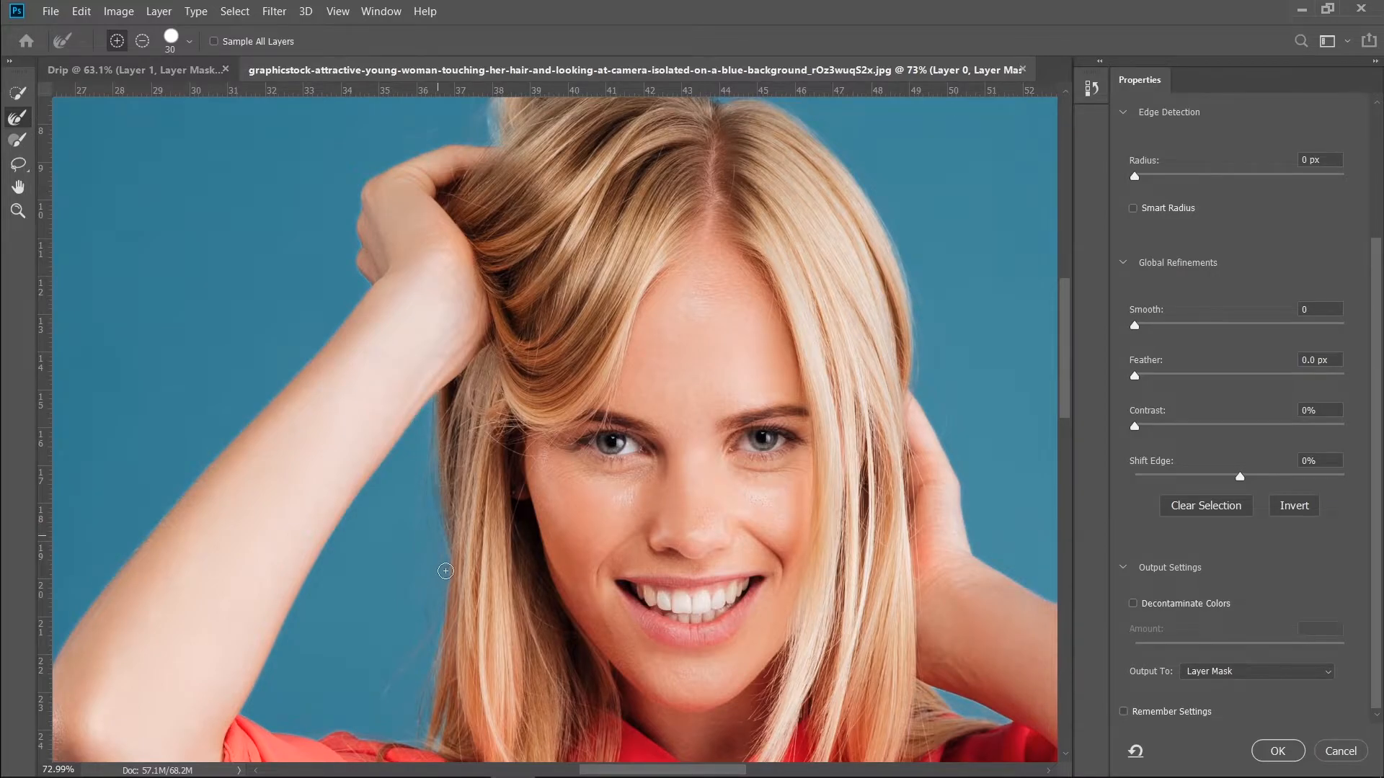
pyautogui.scroll(-4, 445, 569)
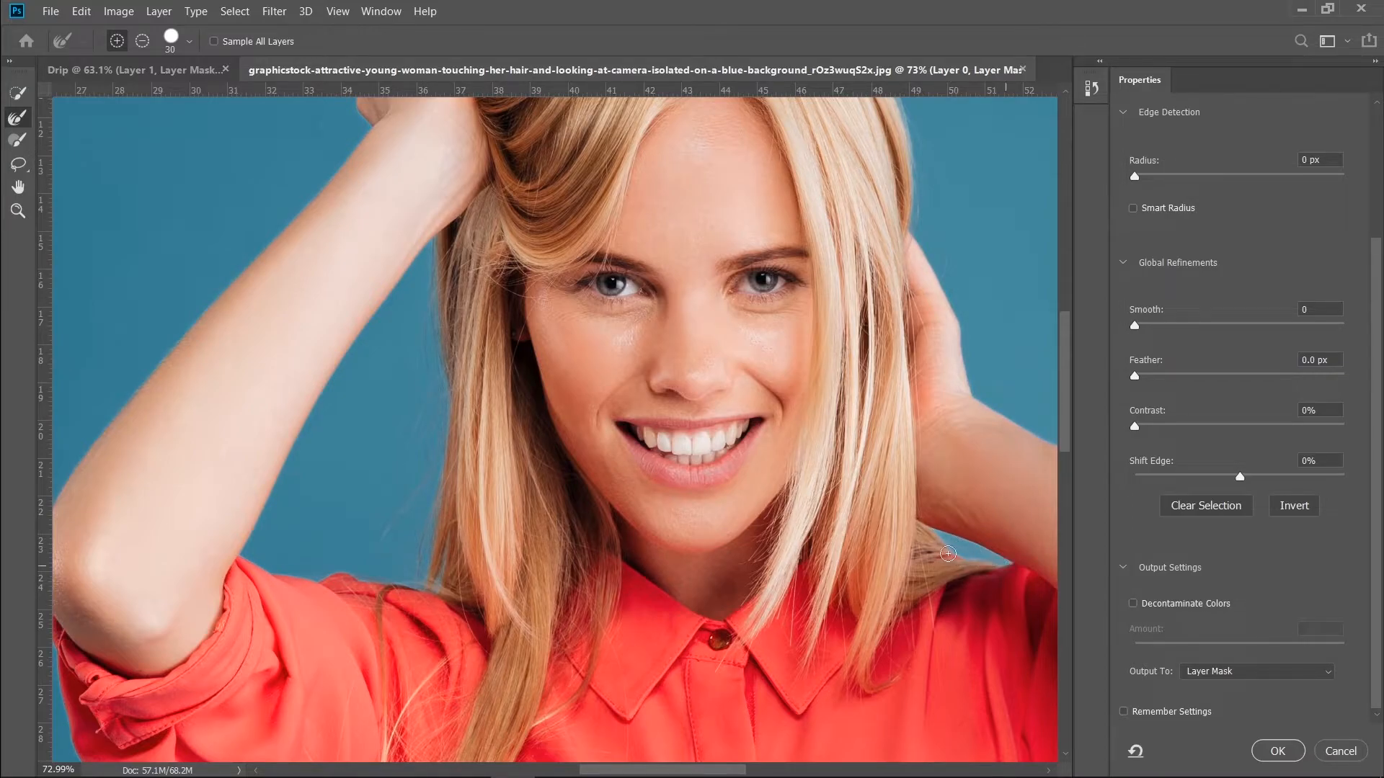
pyautogui.scroll(5, 836, 351)
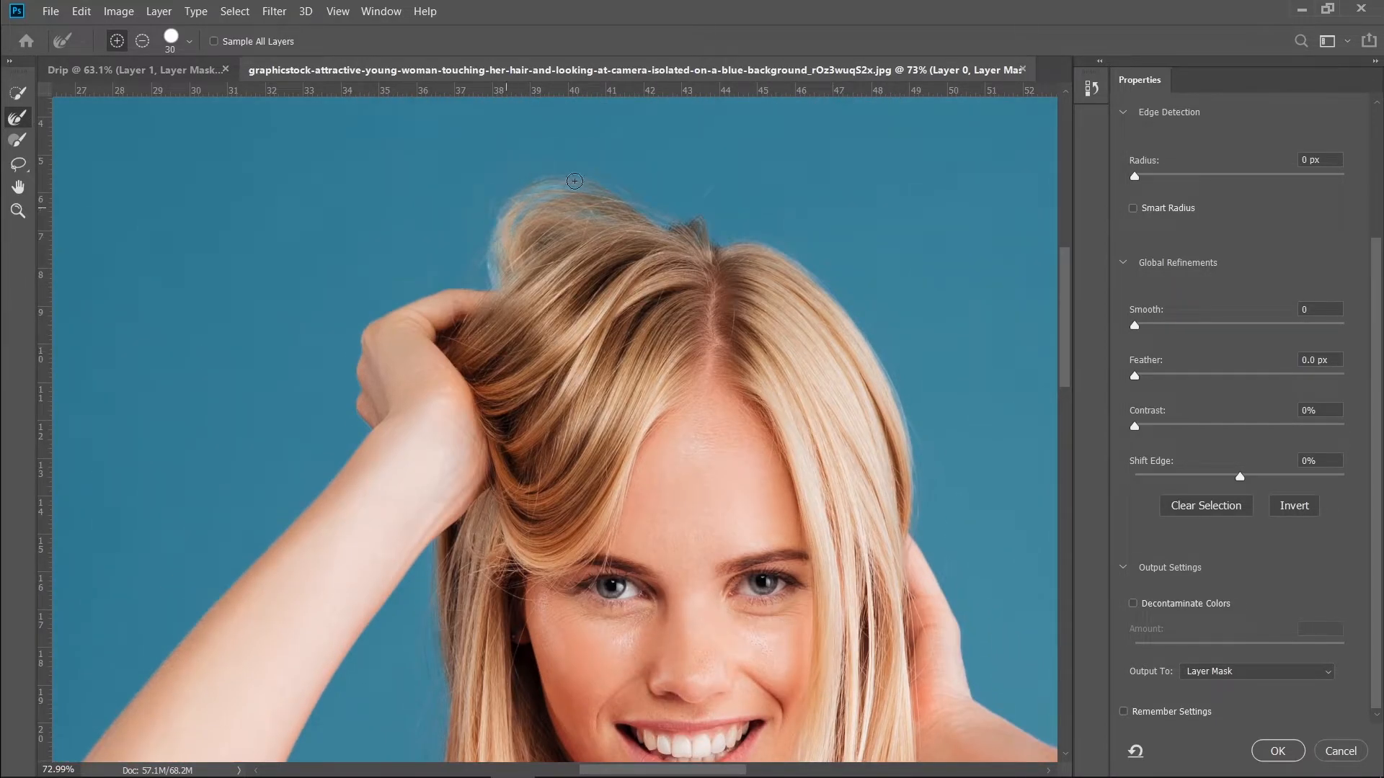
pyautogui.moveTo(575, 181); pyautogui.dragTo(576, 187)
# - Examine the refined mask edges around the arm, shoulder and hair at different magnifications
pyautogui.scroll(-5, 621, 517)
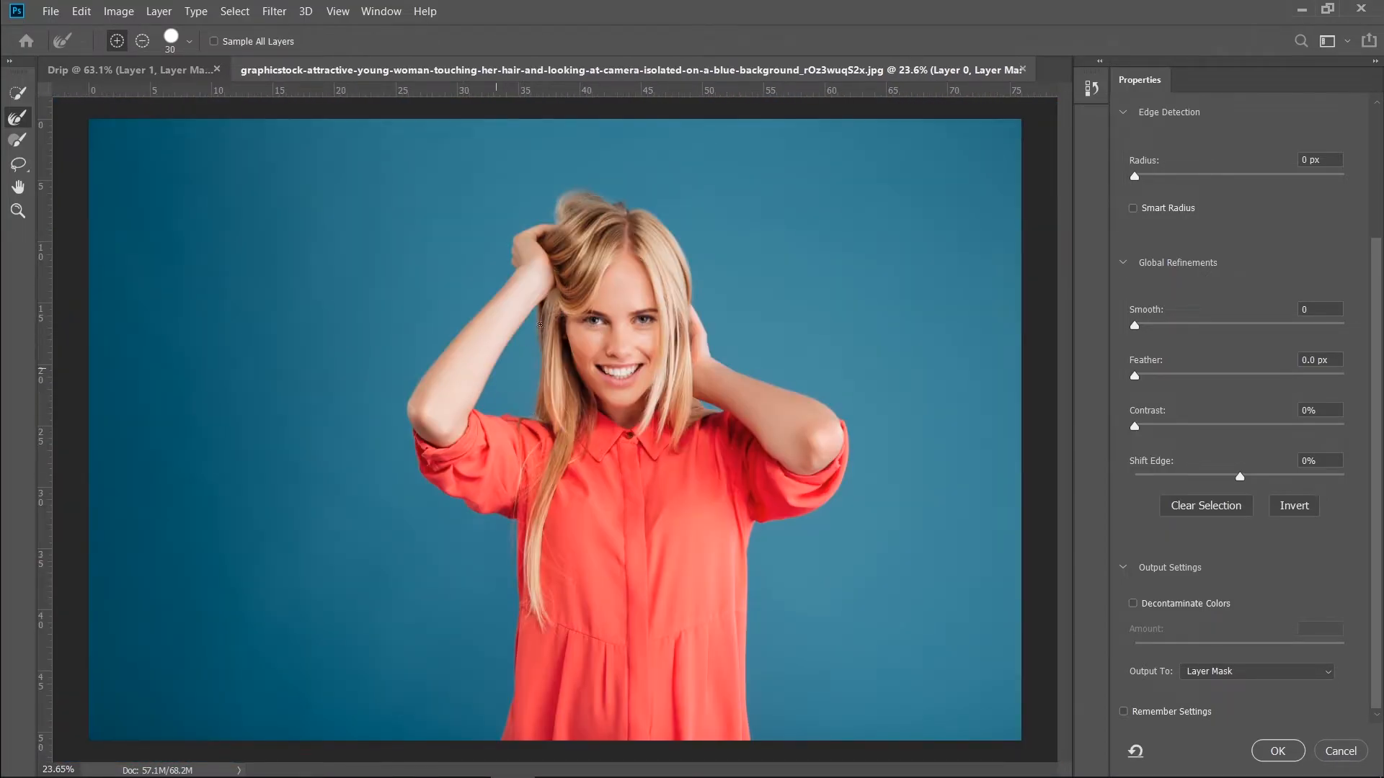
pyautogui.scroll(5, 498, 397)
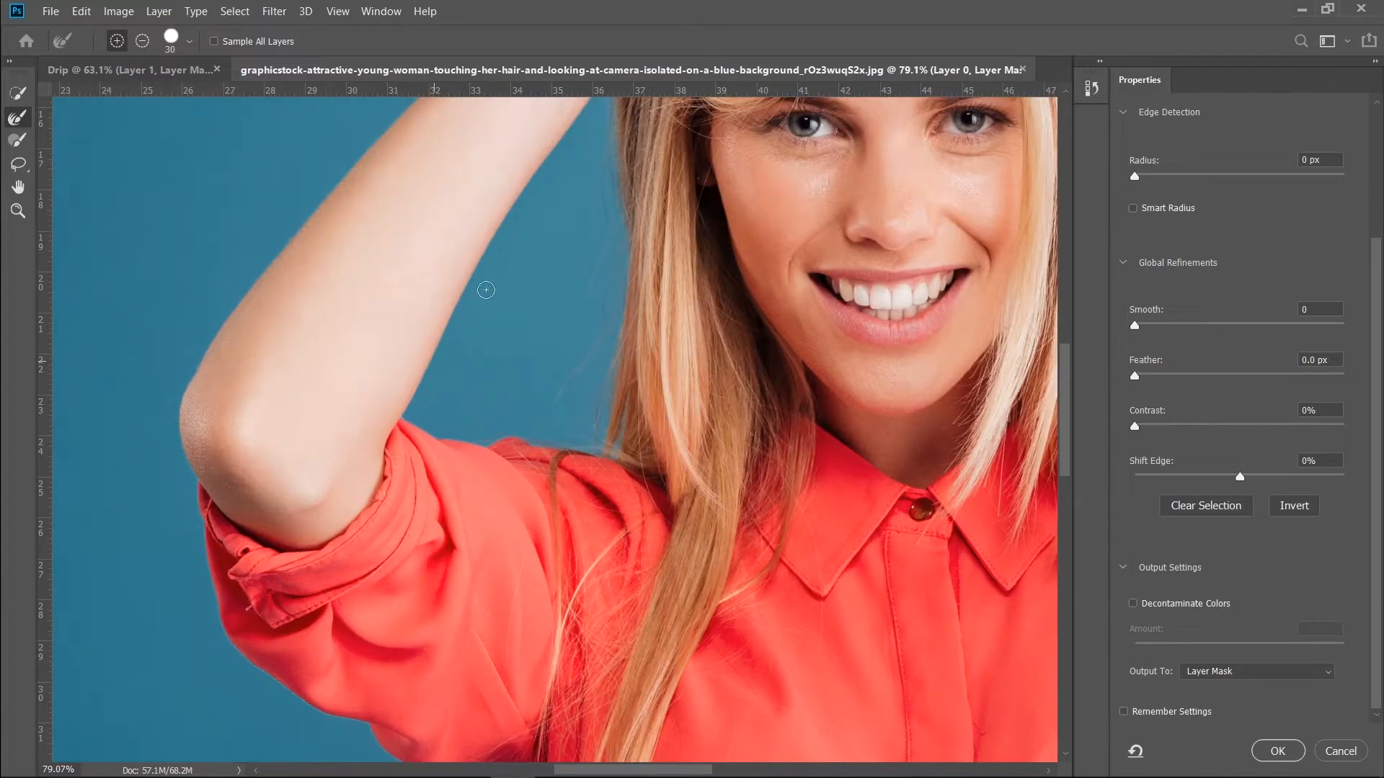
pyautogui.scroll(-3, 661, 478)
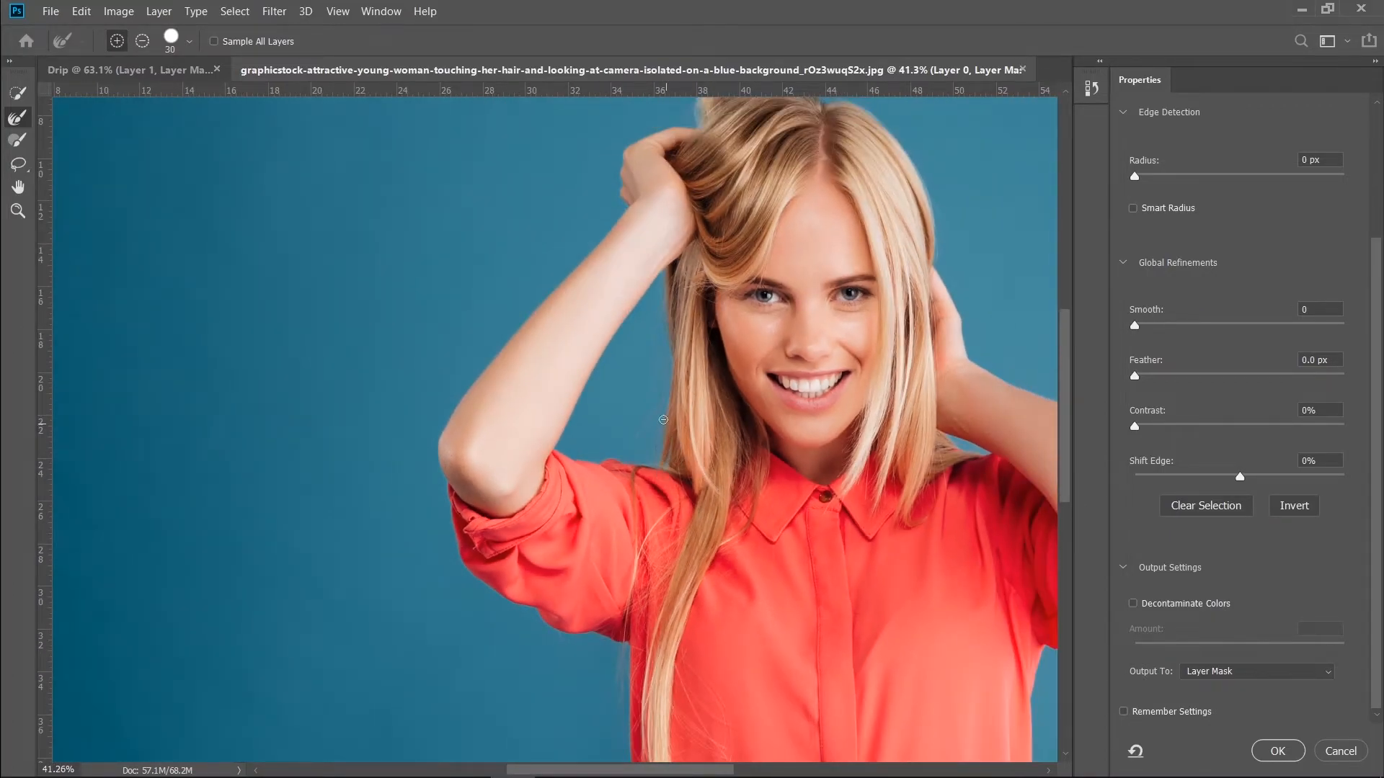
pyautogui.scroll(3, 663, 420)
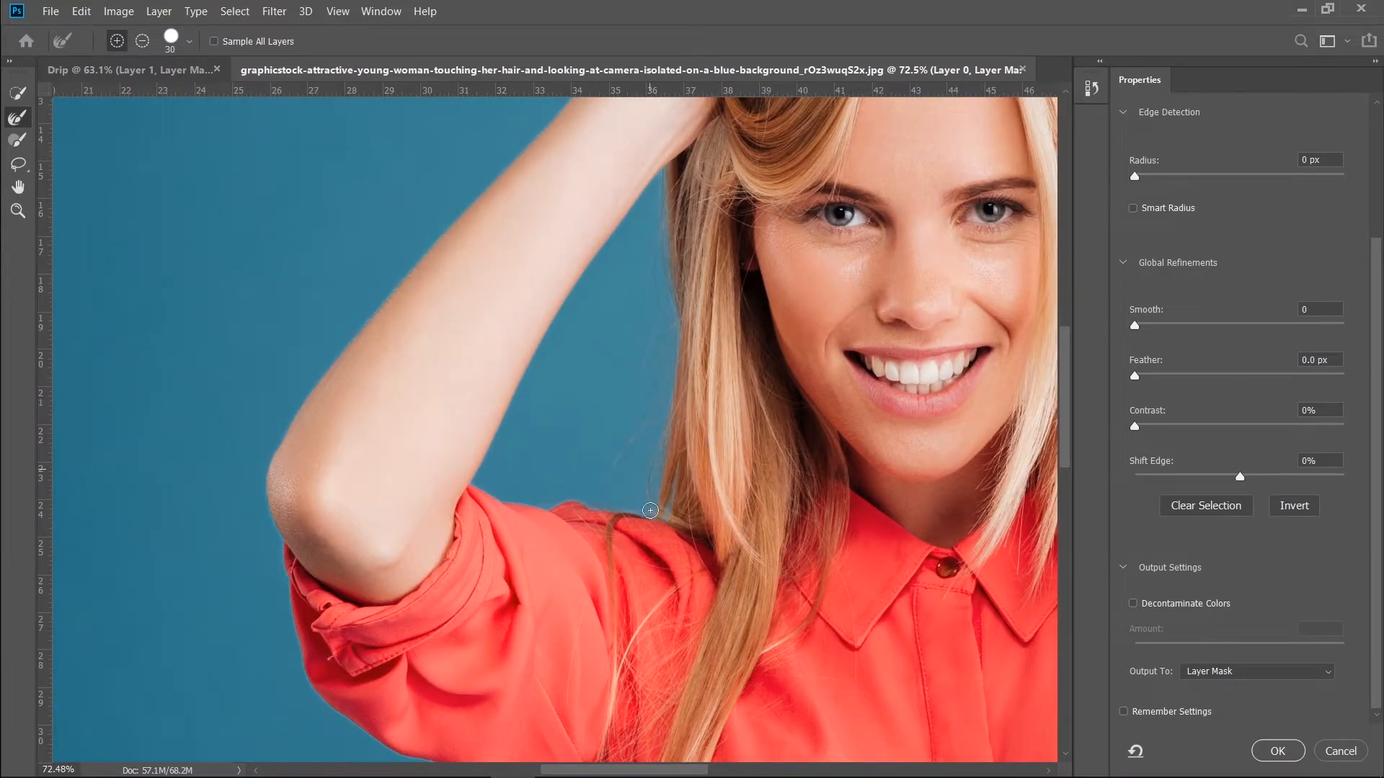
pyautogui.scroll(5, 742, 338)
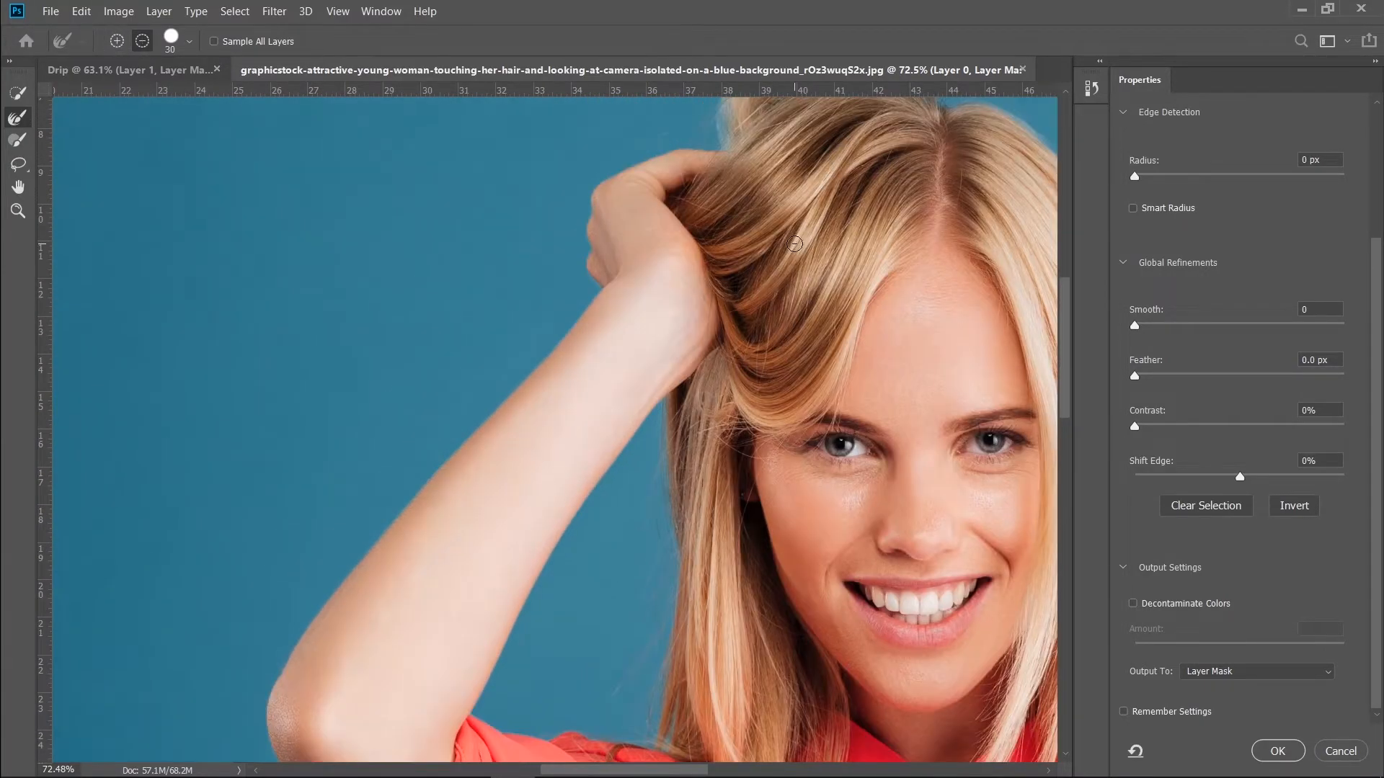
pyautogui.scroll(-2, 787, 180)
pyautogui.scroll(2, 787, 179)
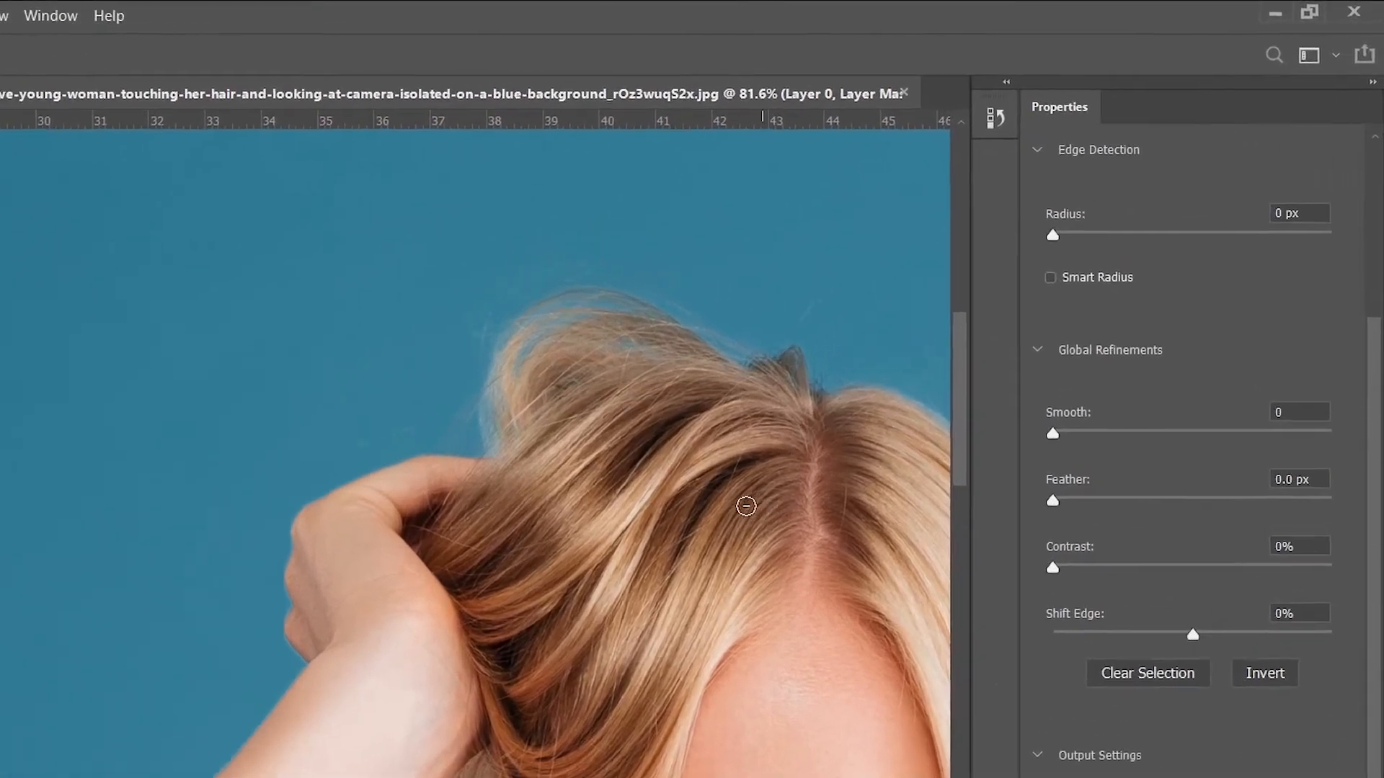
pyautogui.scroll(-3, 1016, 384)
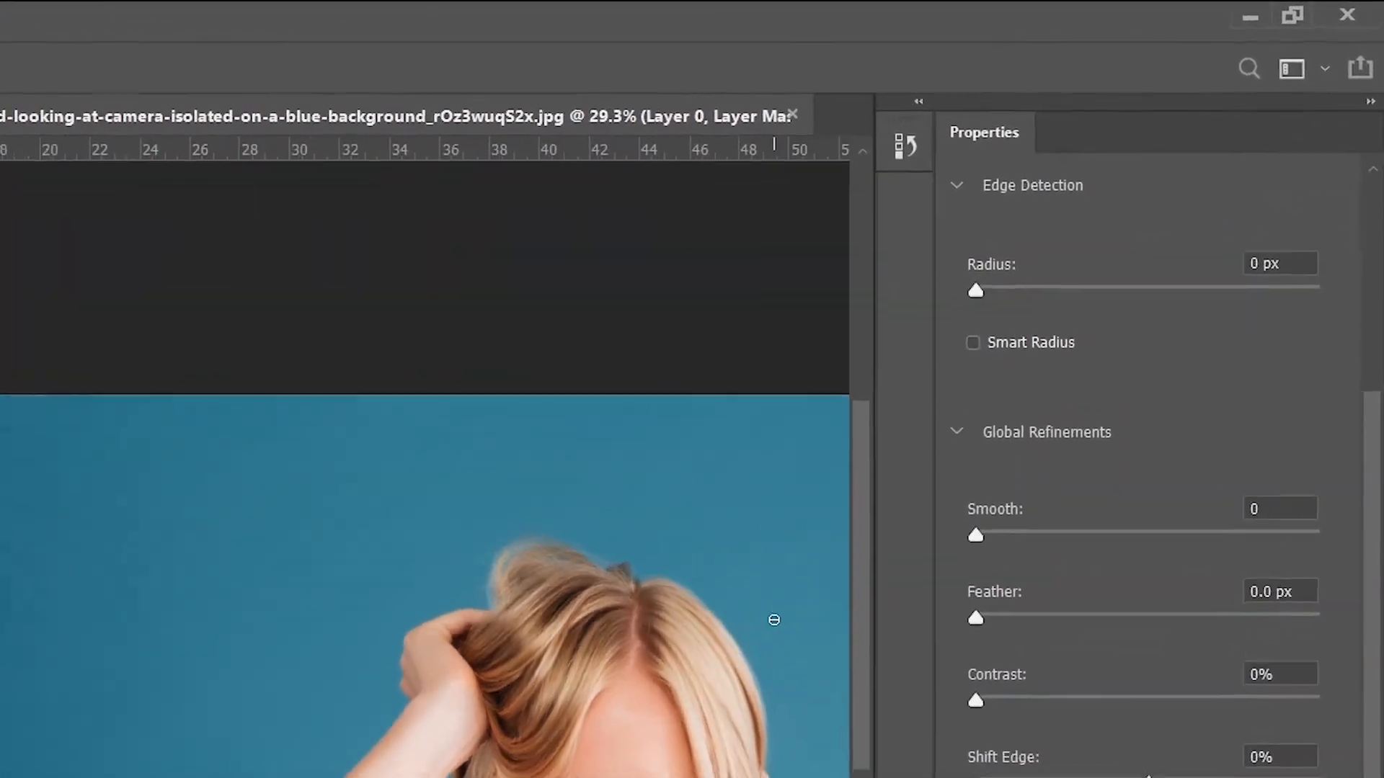
pyautogui.scroll(2, 760, 655)
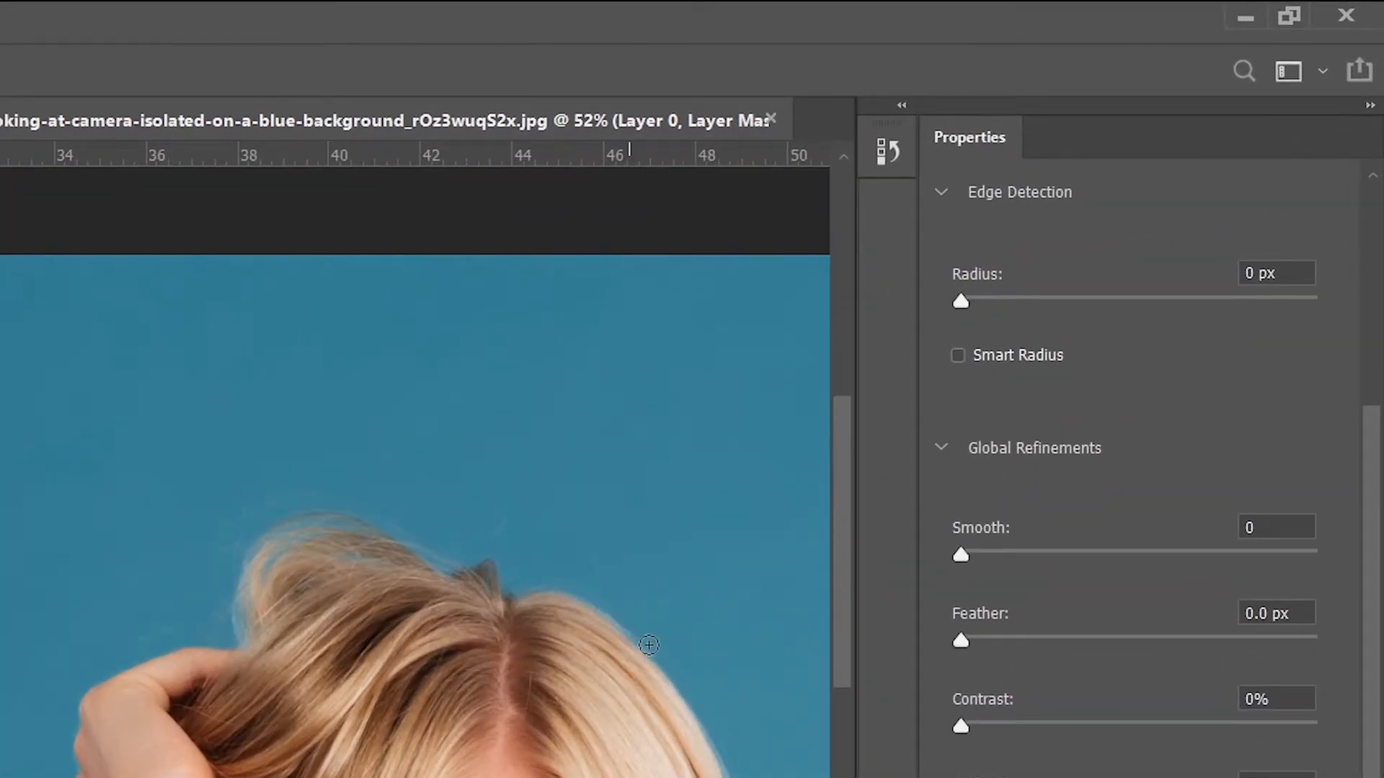
# - Set the global refinements to Smooth 1, Feather 0.2 px, Contrast 2% and Shift Edge -5%
pyautogui.scroll(1, 476, 587)
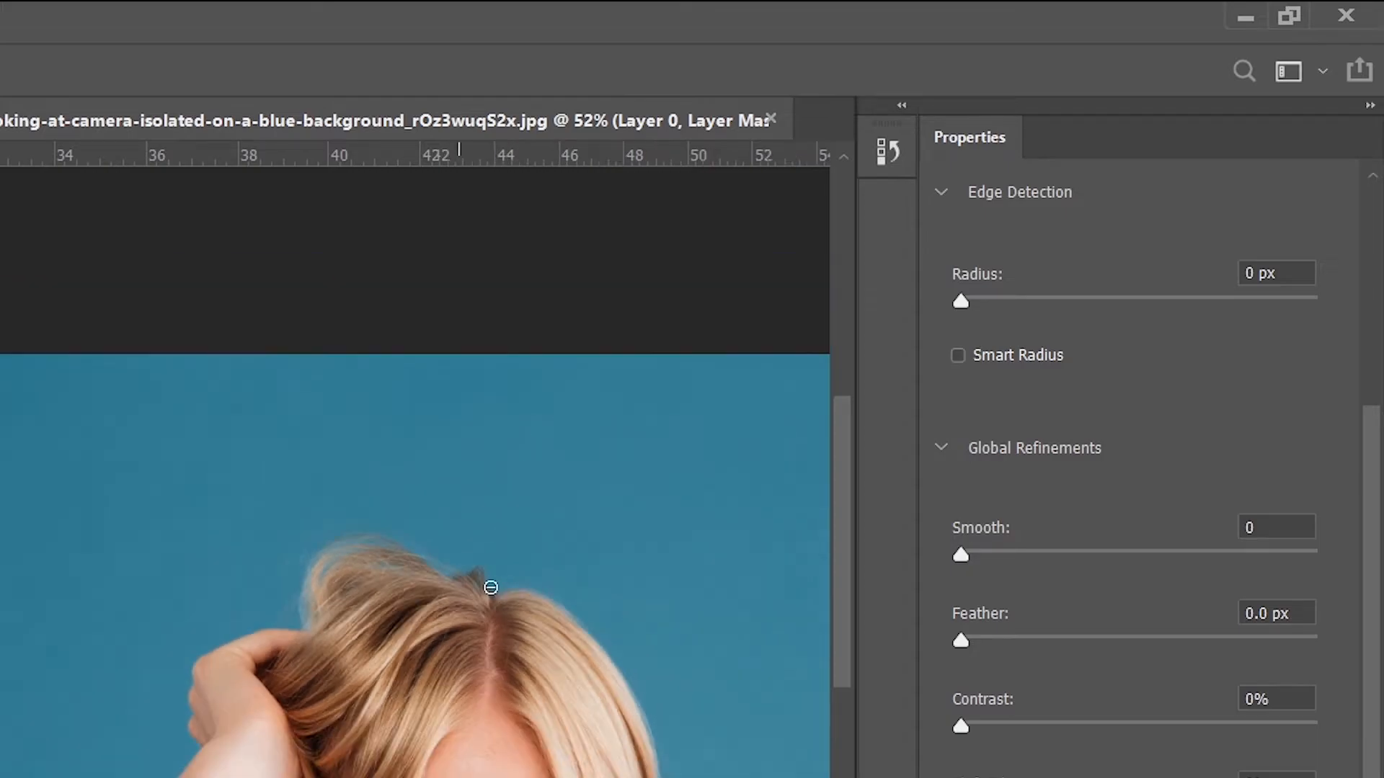
pyautogui.scroll(-3, 671, 555)
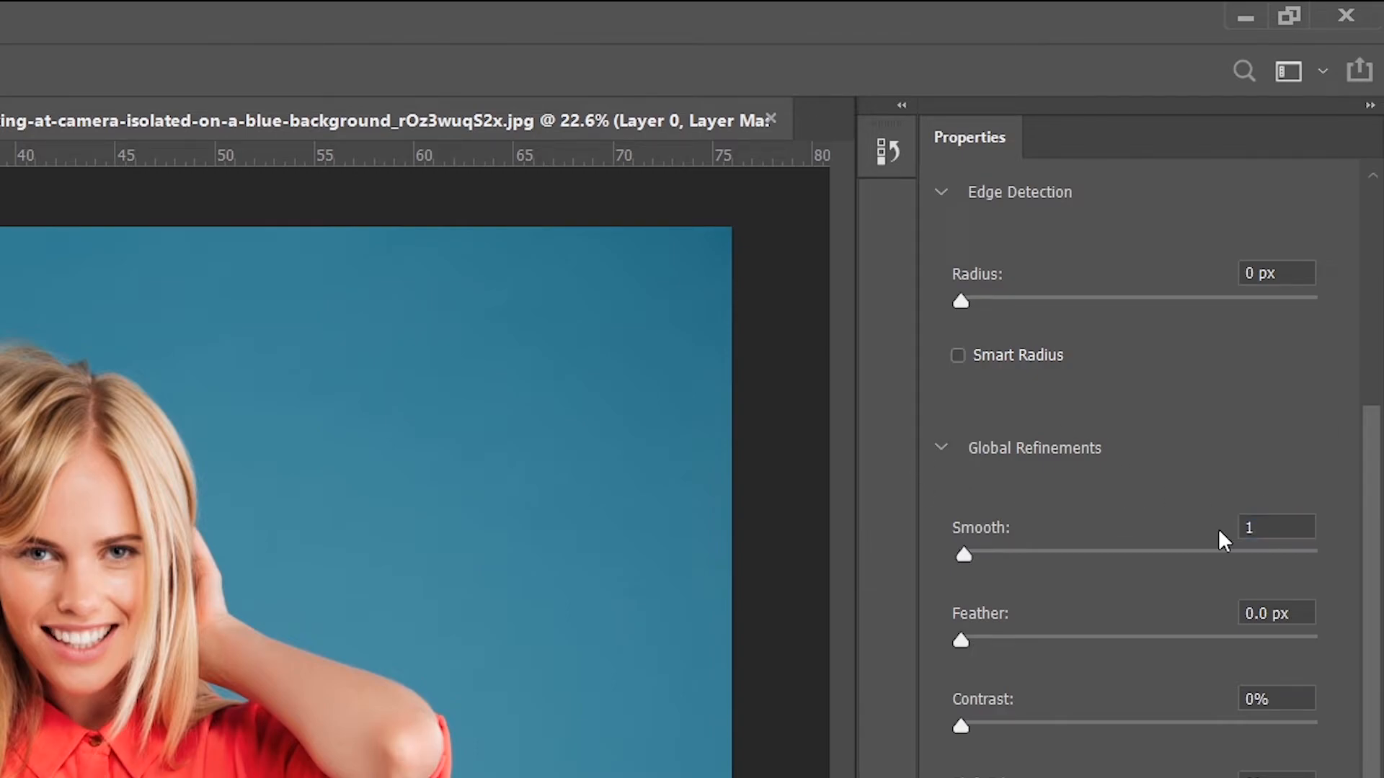
pyautogui.click(1278, 616)
pyautogui.write('.2')
pyautogui.press('Tab')
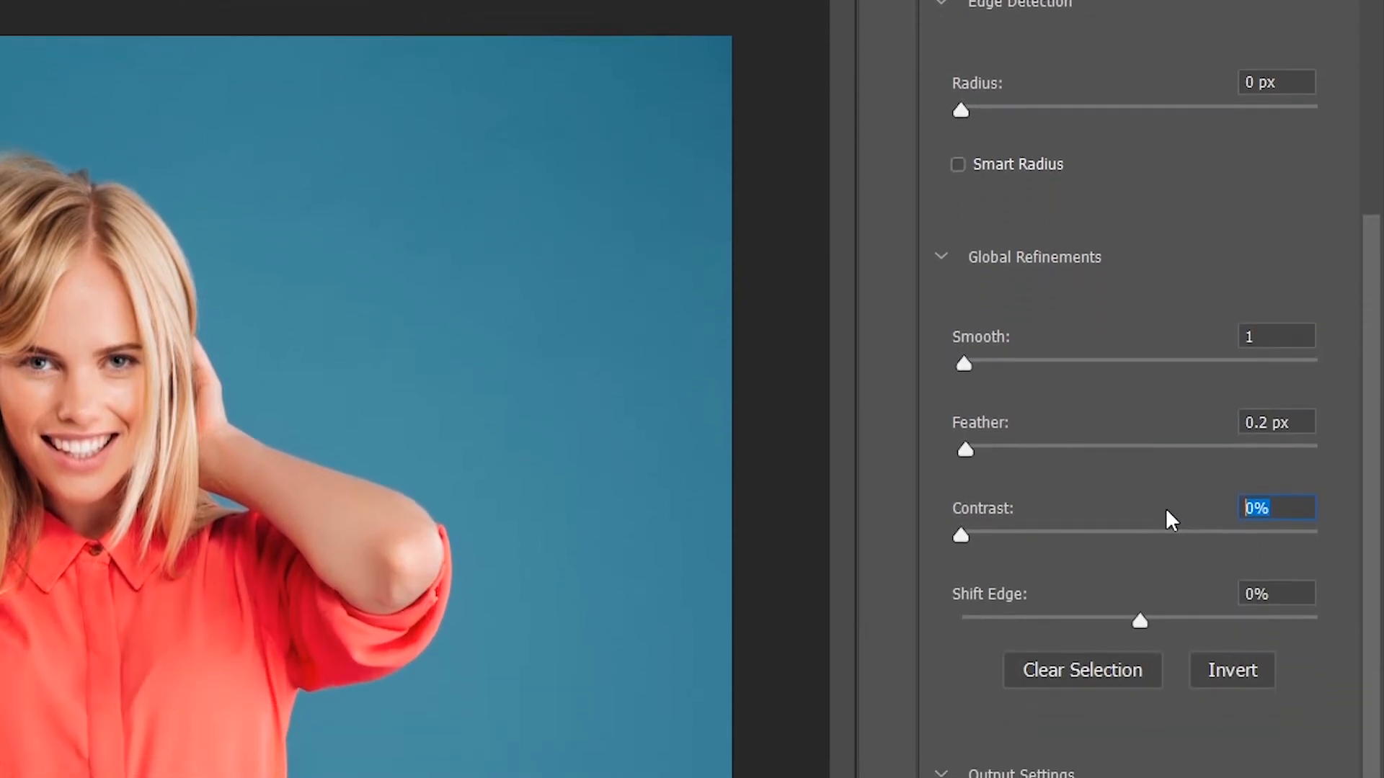
pyautogui.write('2')
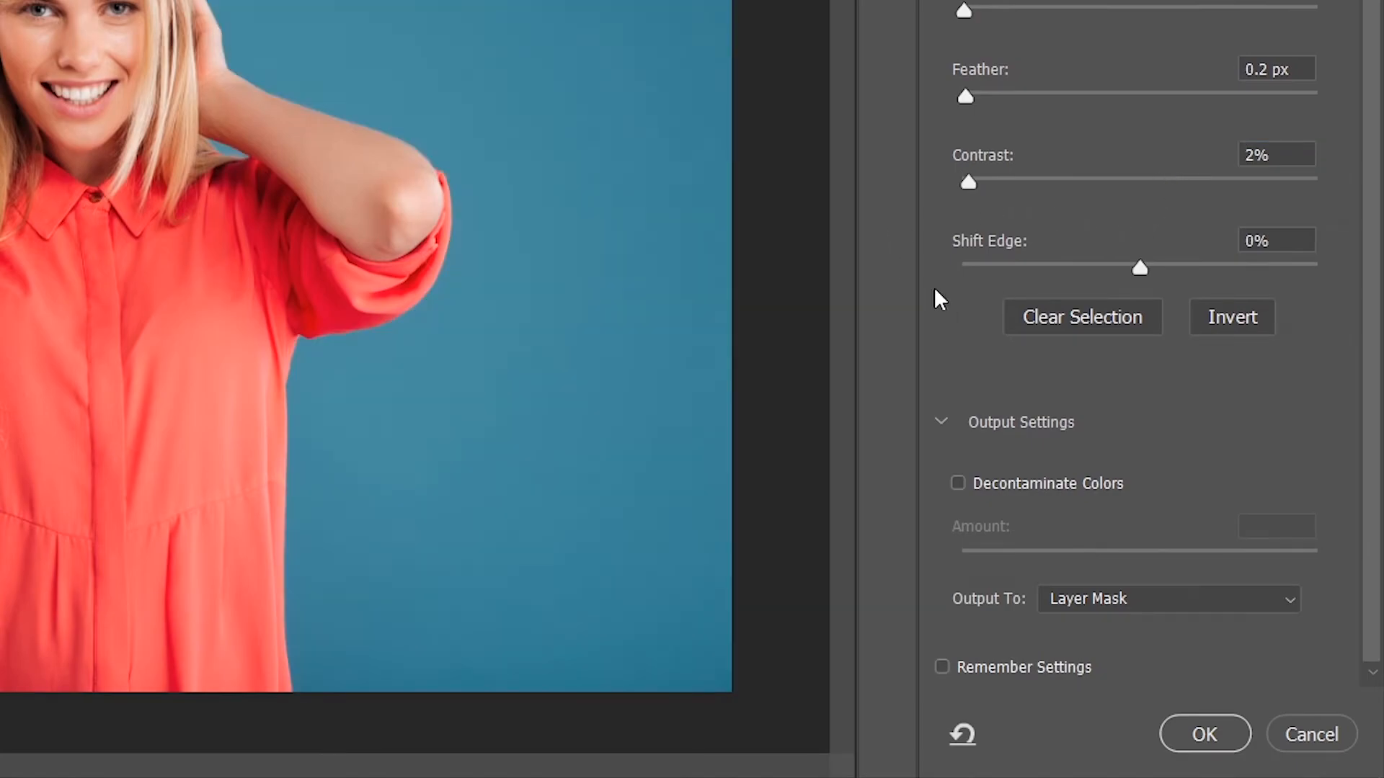
pyautogui.press('Tab')
pyautogui.write('-5')
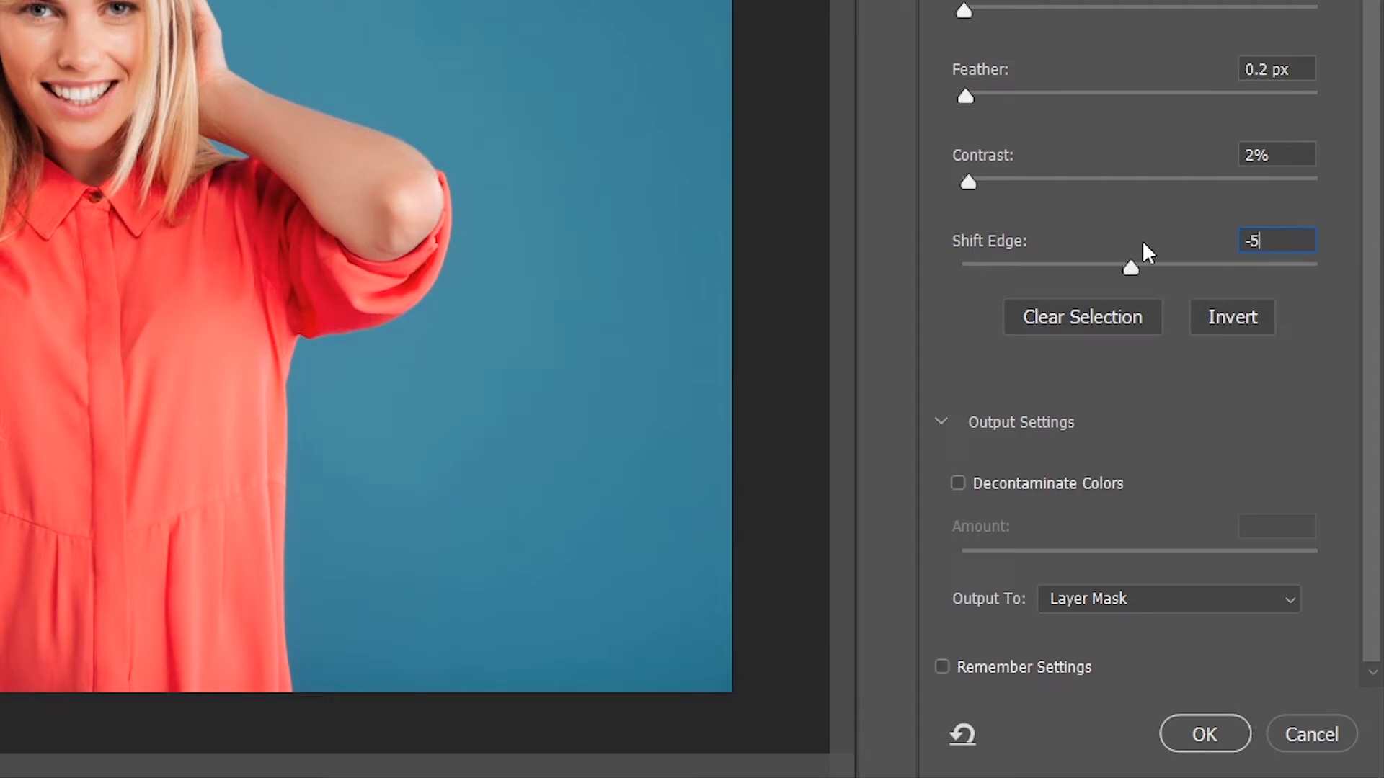
pyautogui.press('Return')
# - Enable Decontaminate Colors and output the refined selection as a new layer with layer mask
pyautogui.click(953, 484)
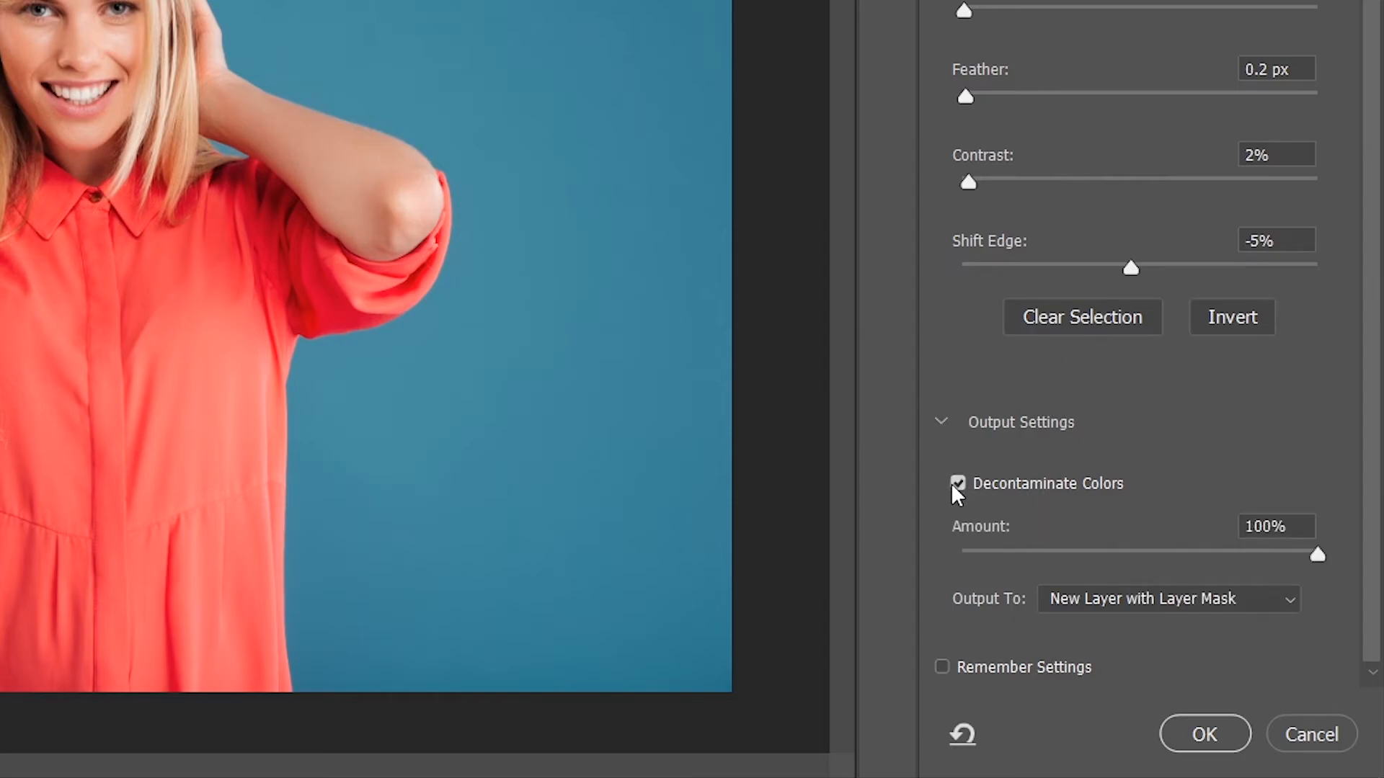
pyautogui.click(1221, 726)
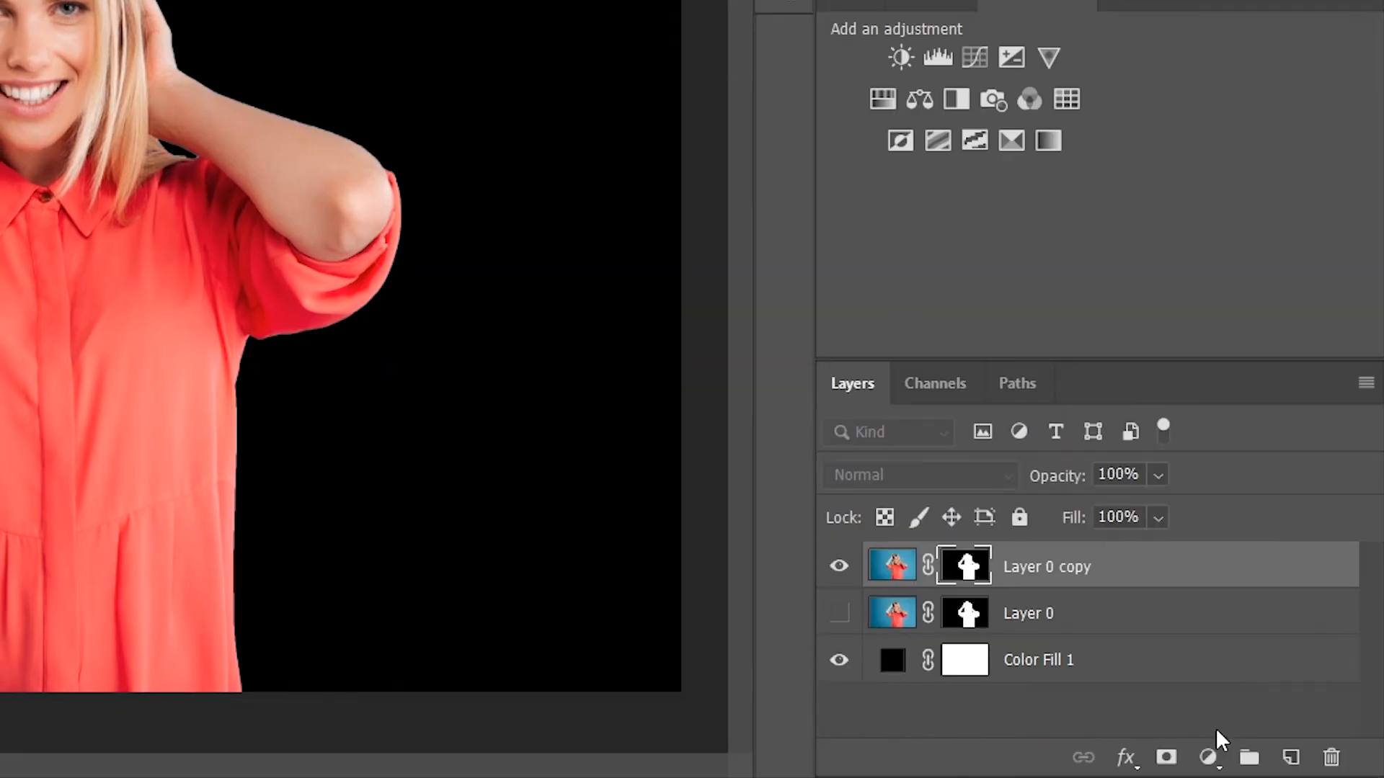
# - Examine the cutout's hair, arm and shoulder edges against the black fill at different magnifications
pyautogui.scroll(5, 542, 192)
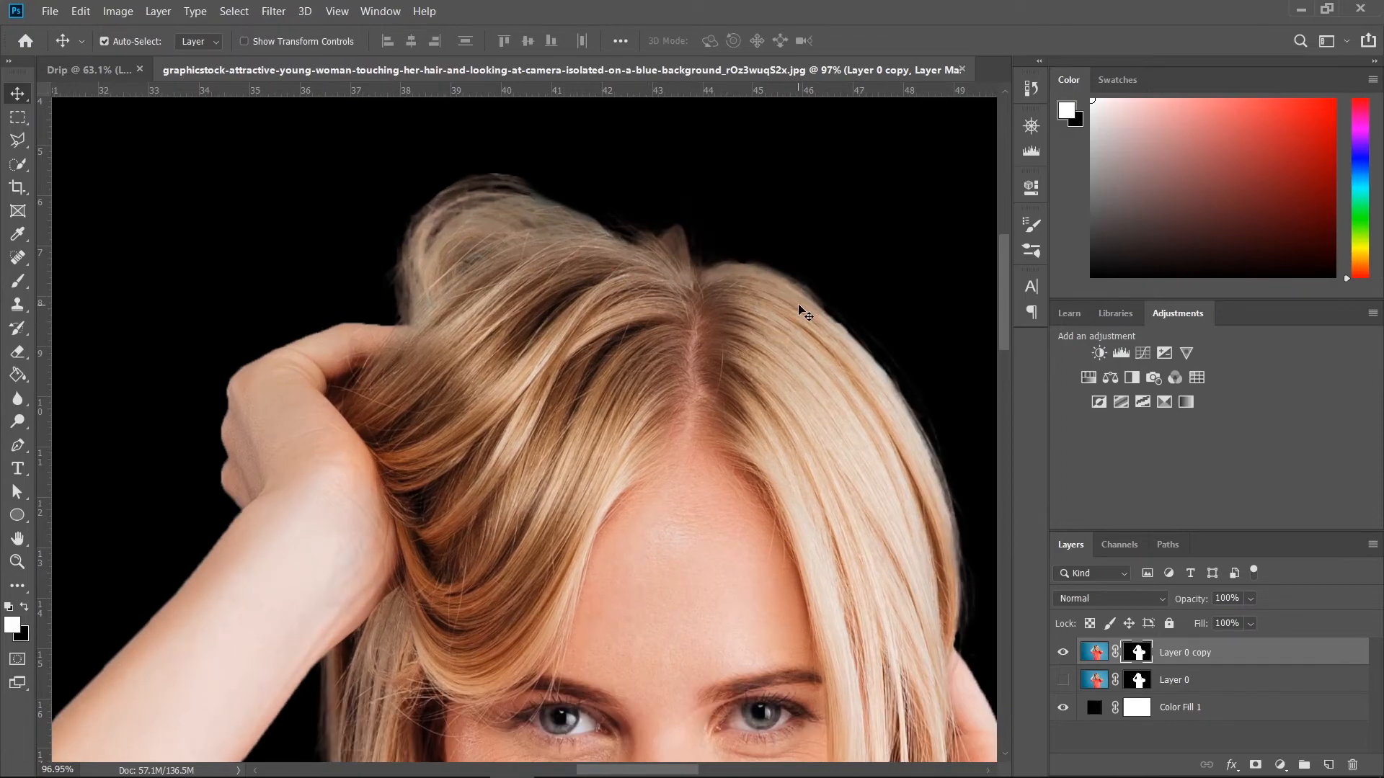
pyautogui.scroll(-2, 798, 308)
pyautogui.scroll(-2, 800, 317)
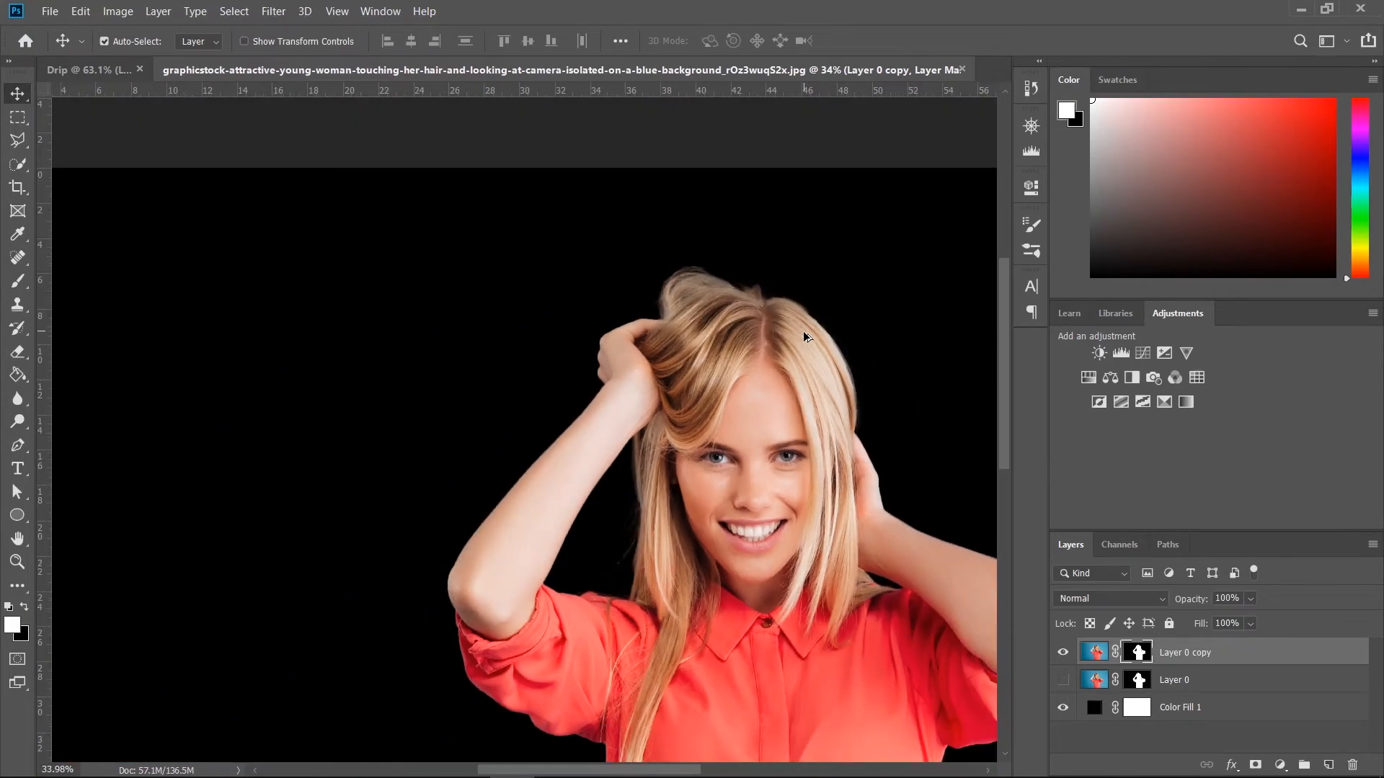
pyautogui.scroll(1, 909, 411)
pyautogui.scroll(5, 901, 454)
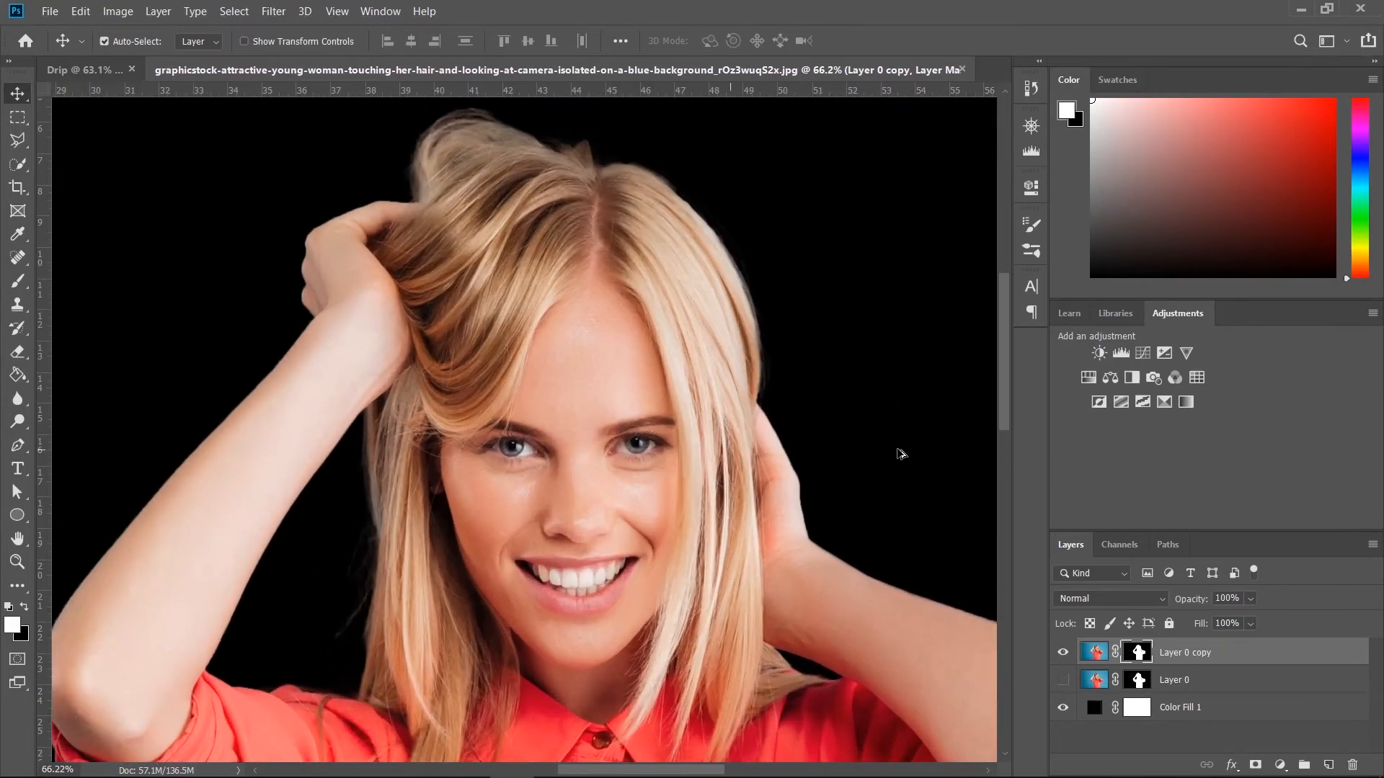
pyautogui.scroll(-2, 901, 454)
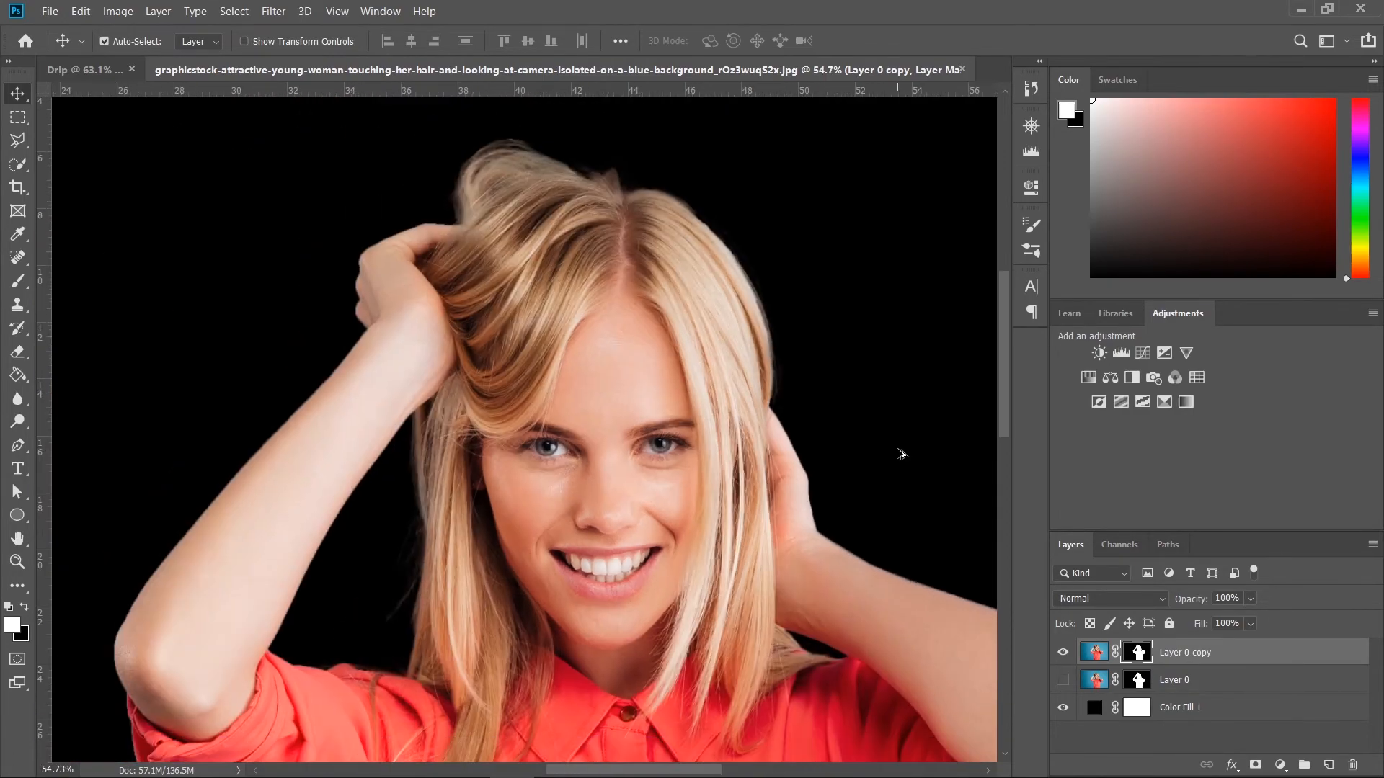
pyautogui.scroll(3, 375, 566)
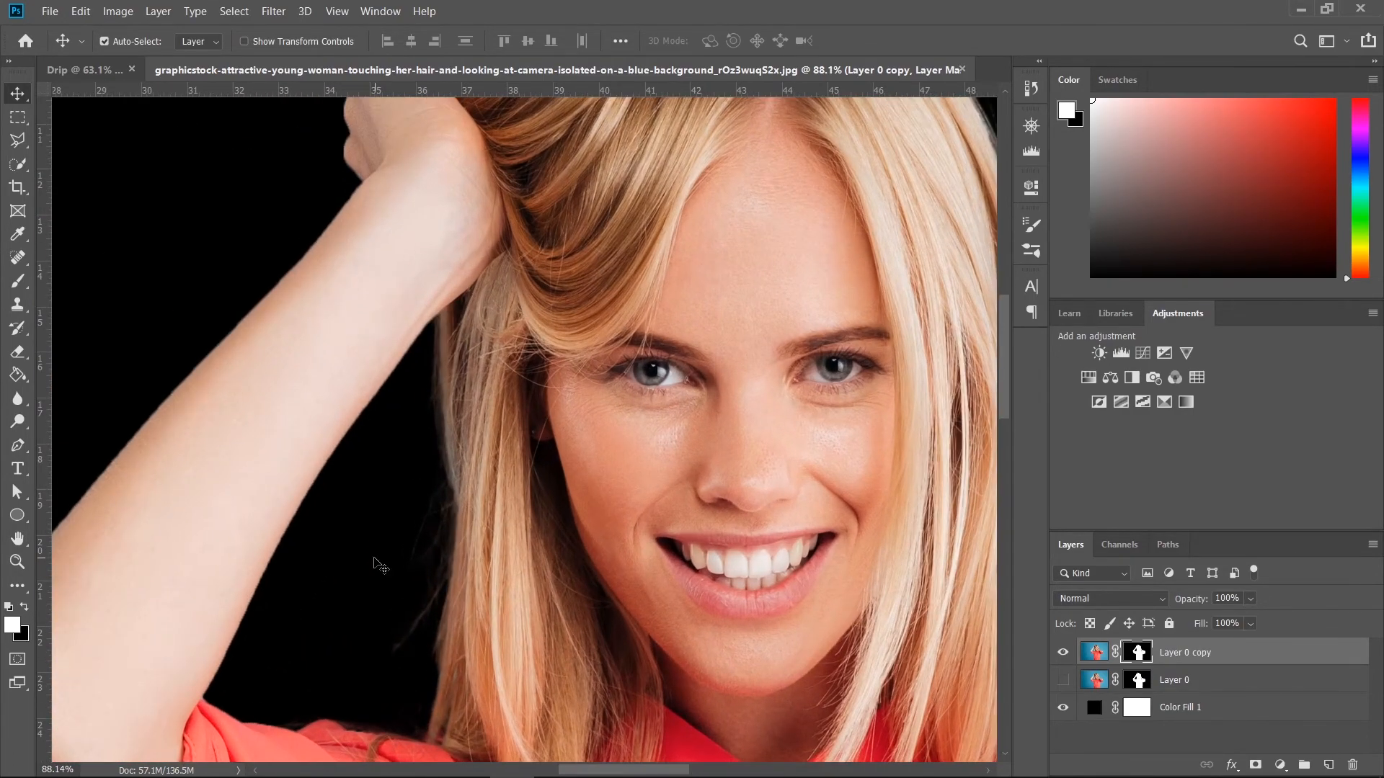
pyautogui.scroll(-3, 381, 567)
pyautogui.scroll(2, 735, 685)
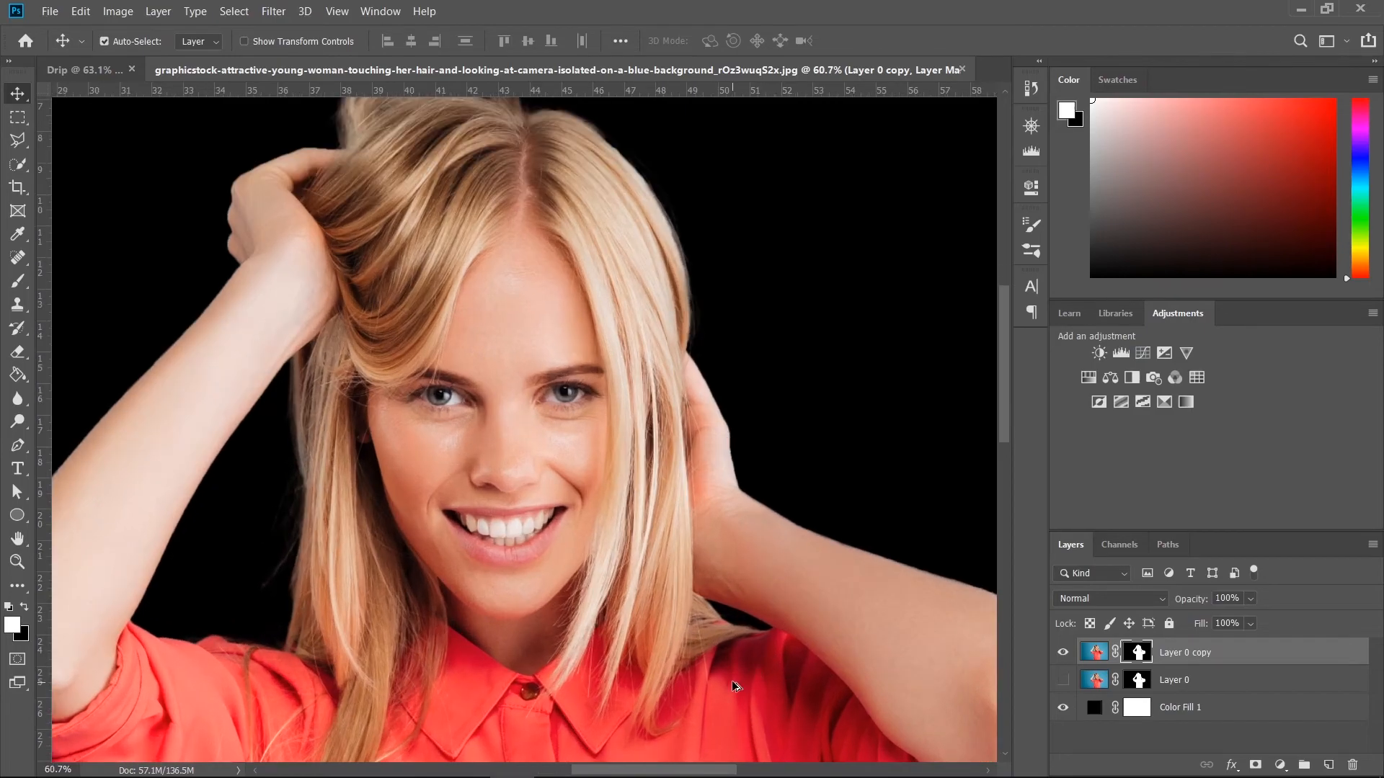
pyautogui.scroll(3, 733, 683)
pyautogui.scroll(-3, 714, 662)
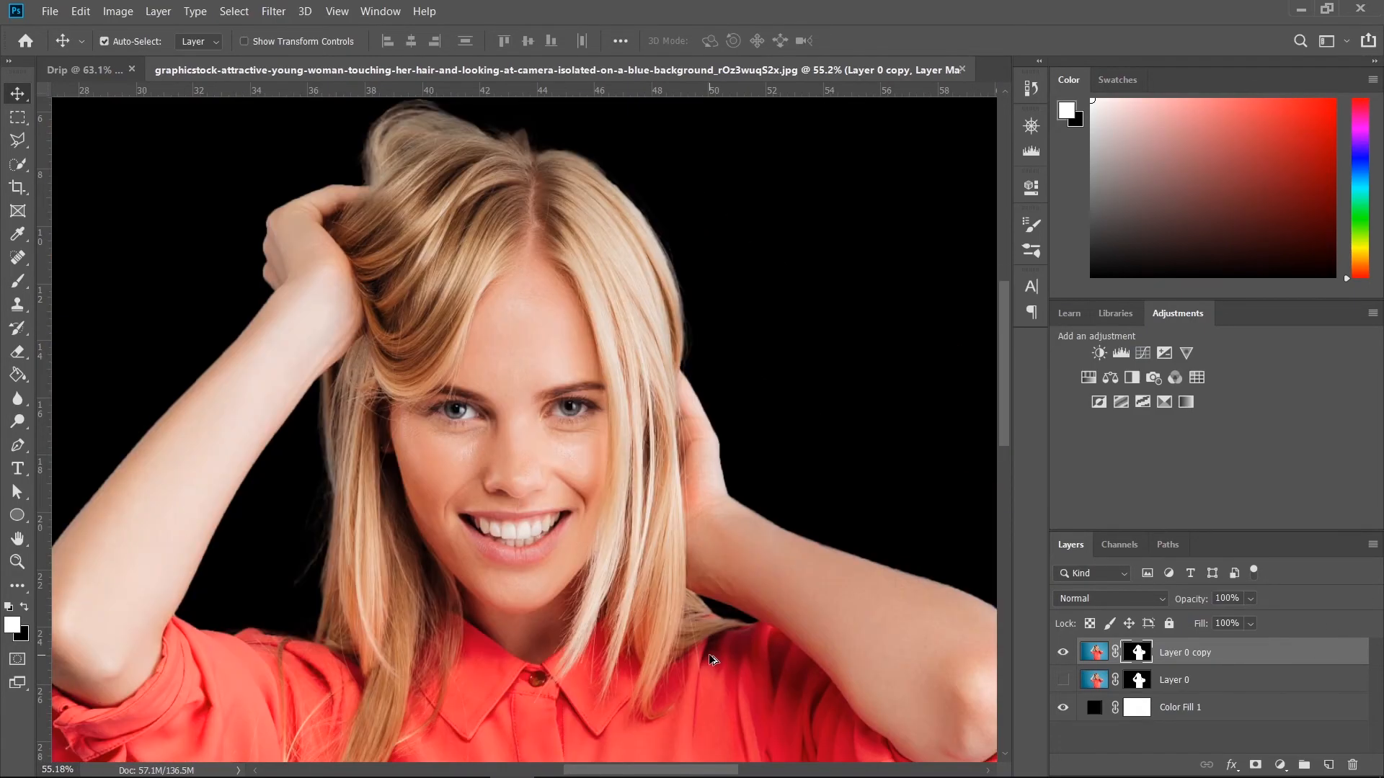
pyautogui.scroll(-5, 710, 660)
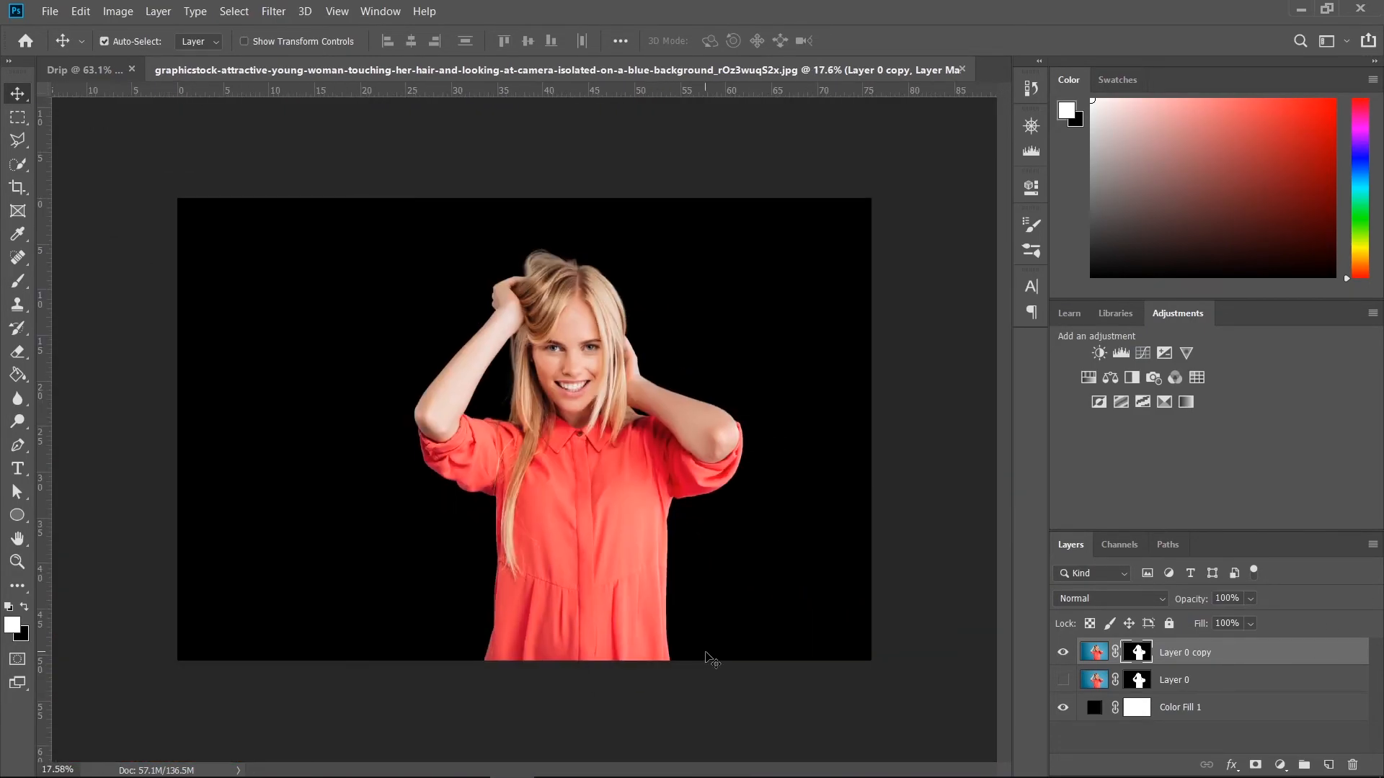
pyautogui.scroll(1, 713, 659)
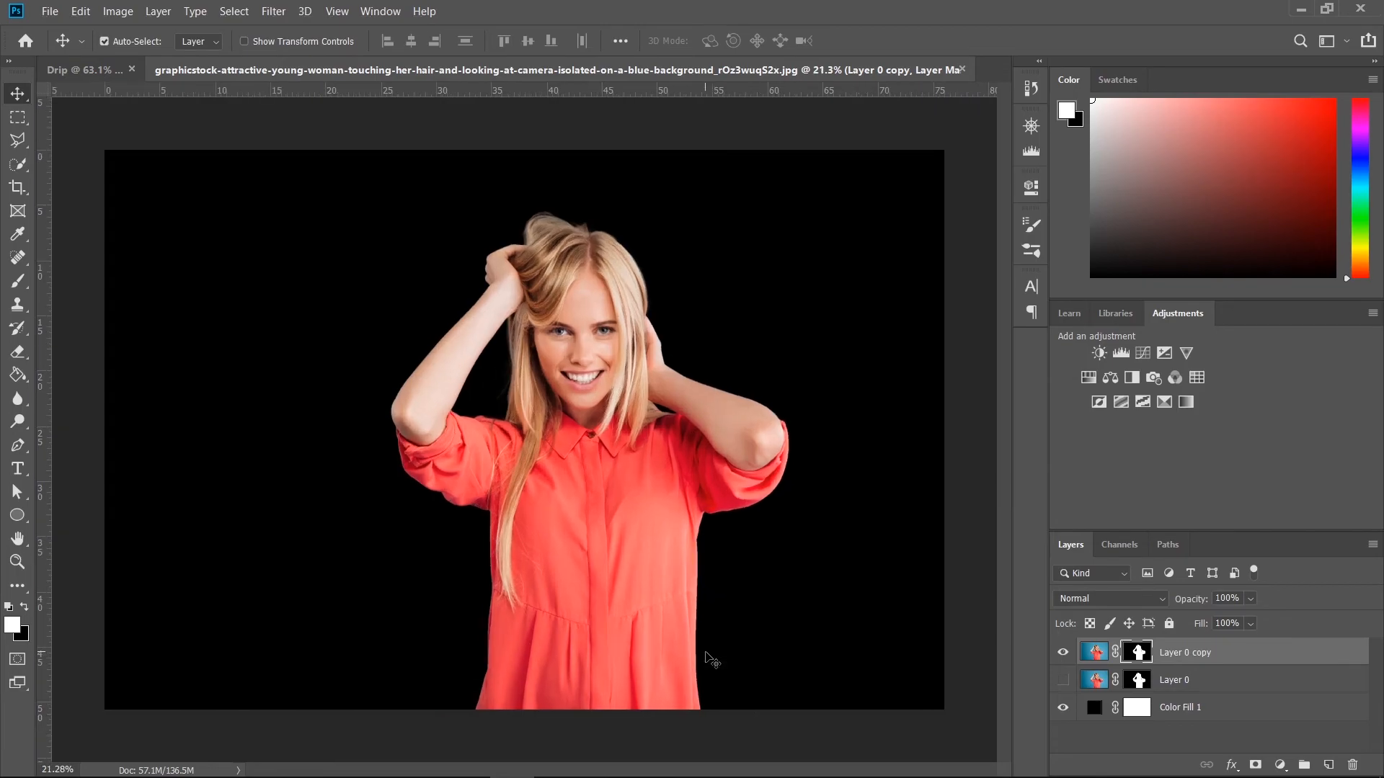
# - Hide the black Color Fill 1 layer and shift the woman's cutout slightly to the left on the canvas
pyautogui.click(1063, 708)
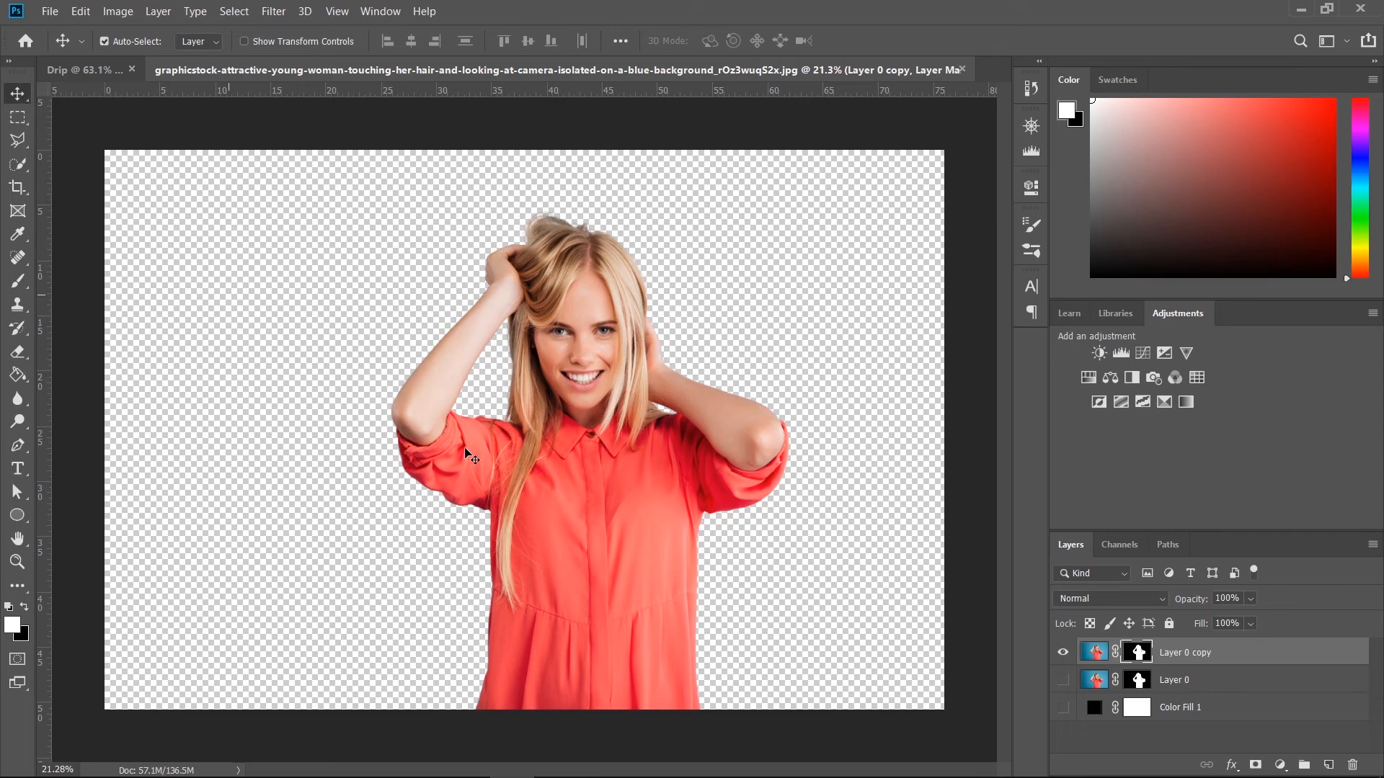
pyautogui.moveTo(613, 570); pyautogui.dragTo(589, 558)
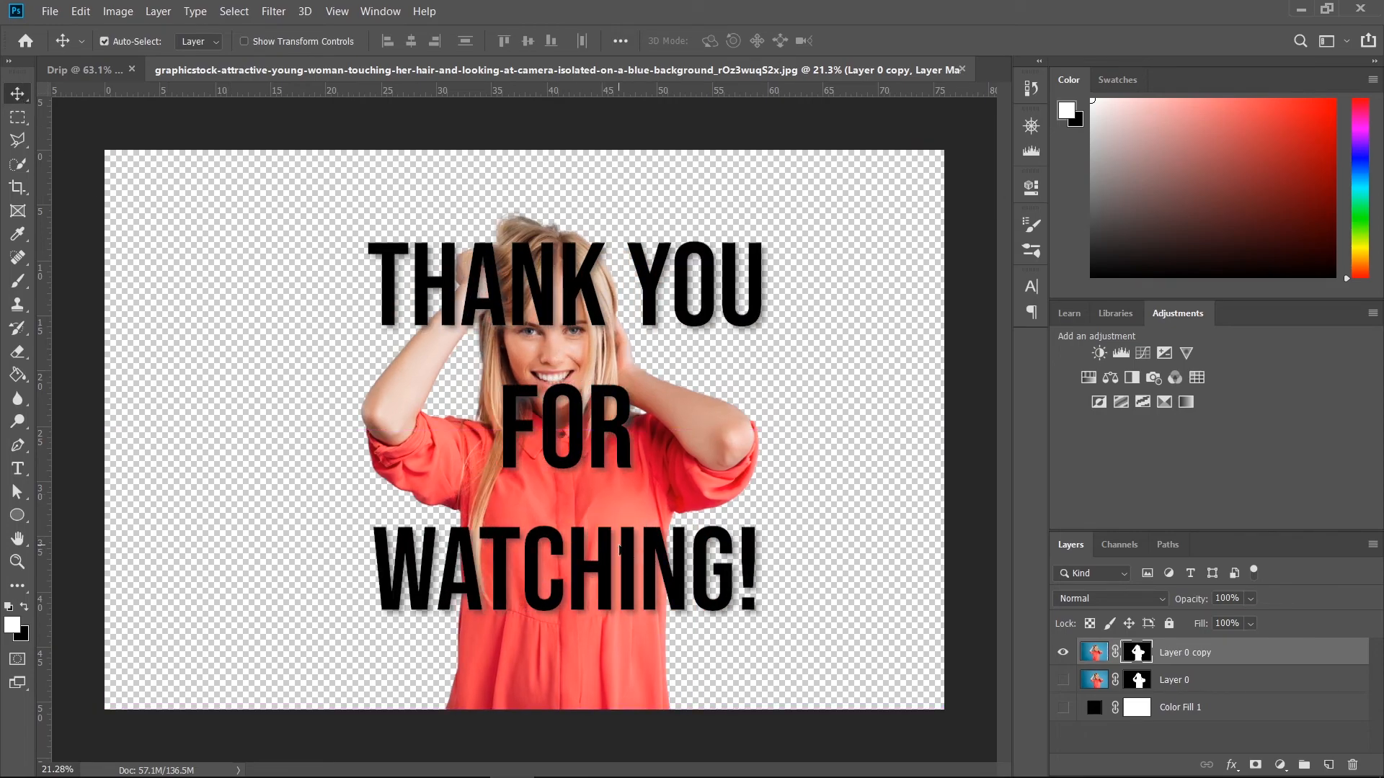